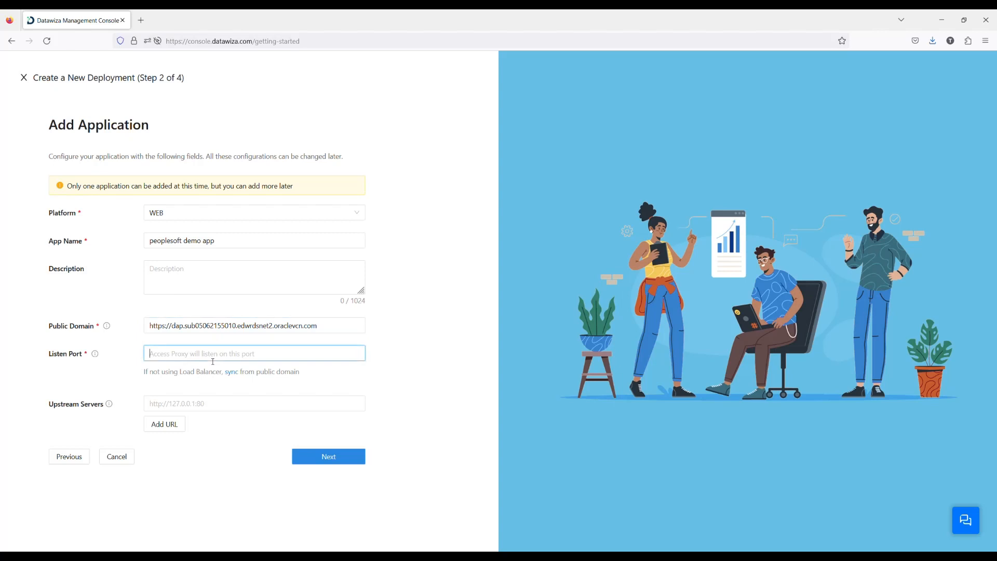
left_click(231, 372)
left_click(197, 405)
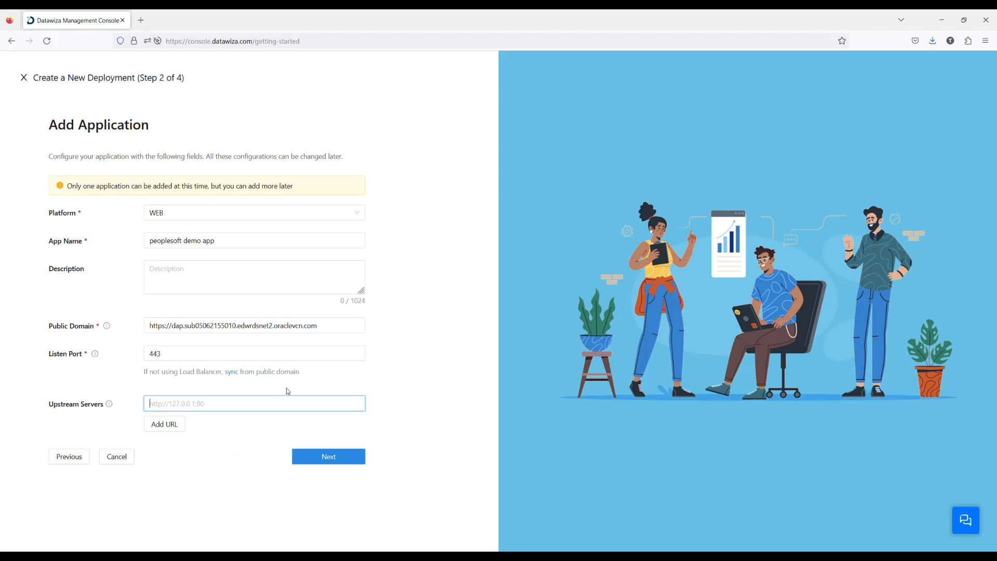
type("http")
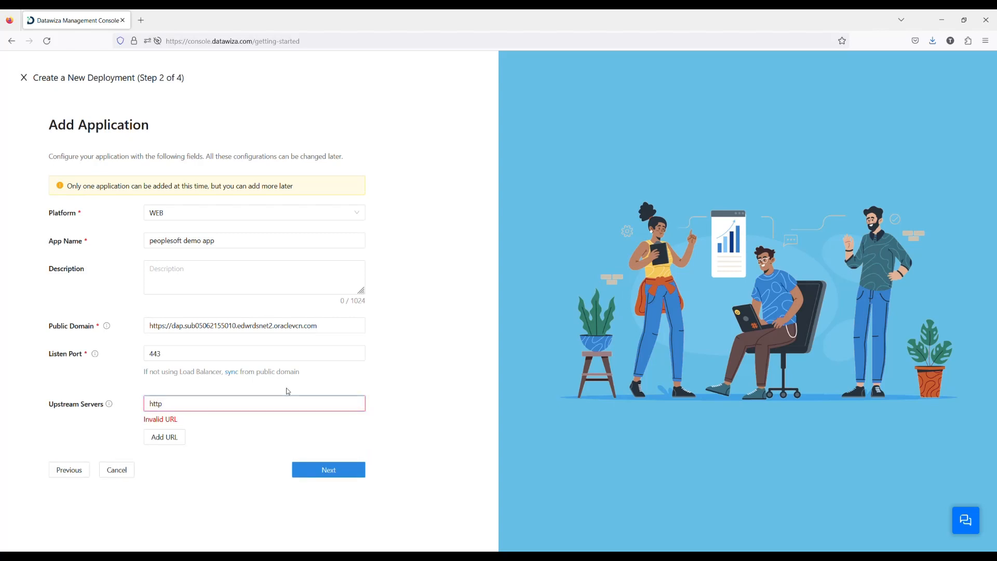
type("://10")
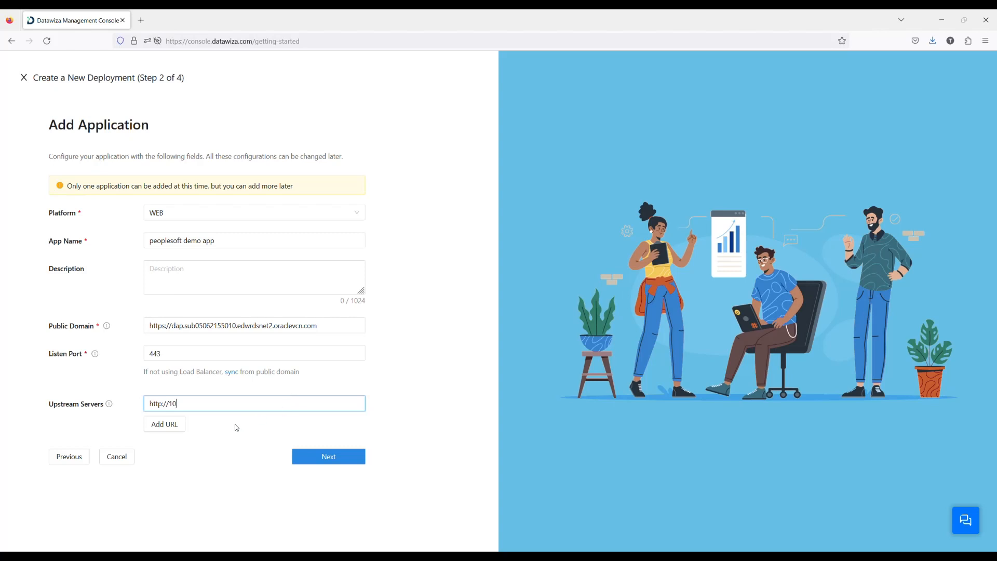
type(".0.0.110:8000")
left_click(314, 469)
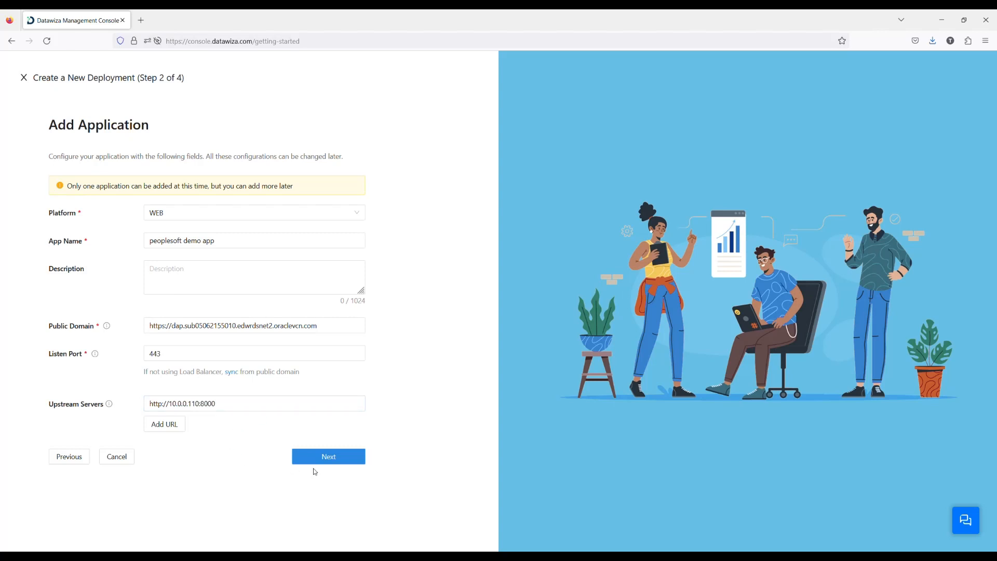
left_click(340, 464)
Name the IdP PeopleSoft Okta and set its protocol to OIDC with Okta as the identity provider
left_click(164, 202)
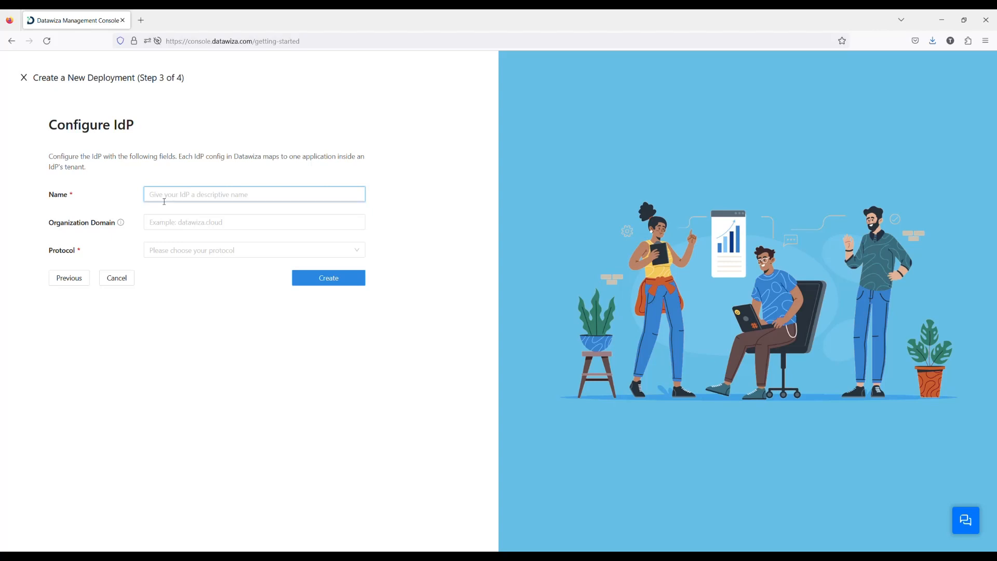
type("PeopleSoft Okta")
left_click(167, 253)
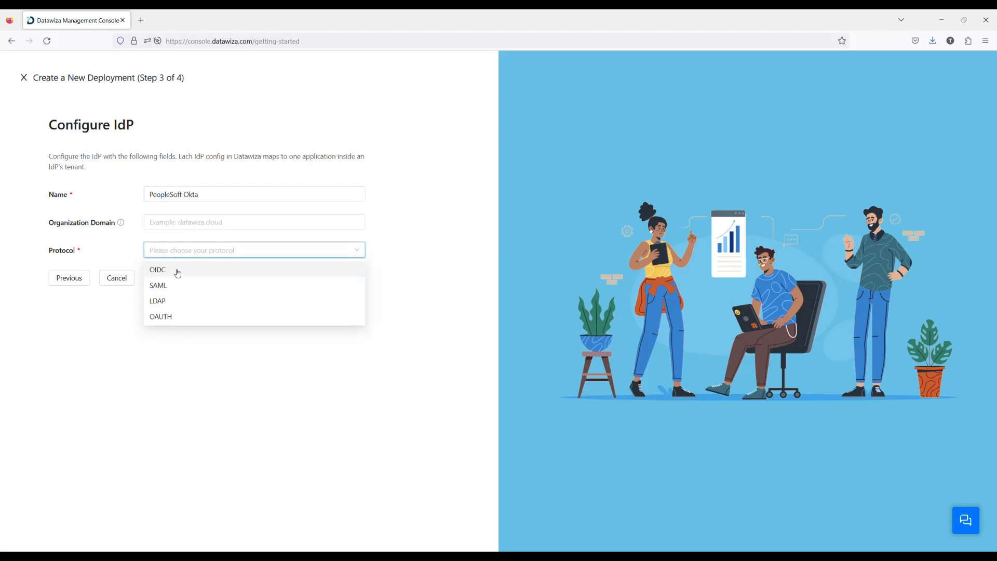
left_click(176, 276)
left_click(174, 277)
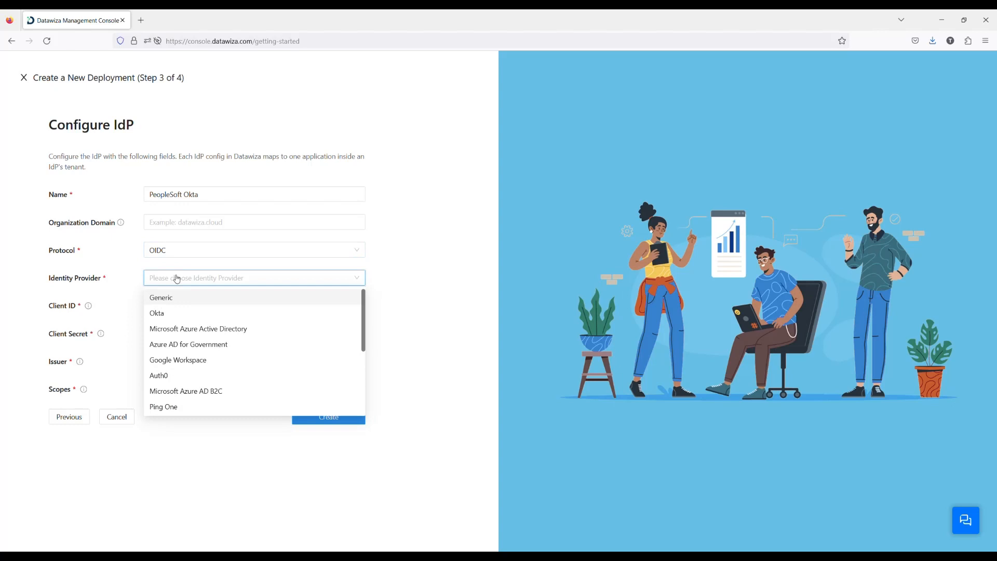
left_click(176, 314)
left_click(181, 312)
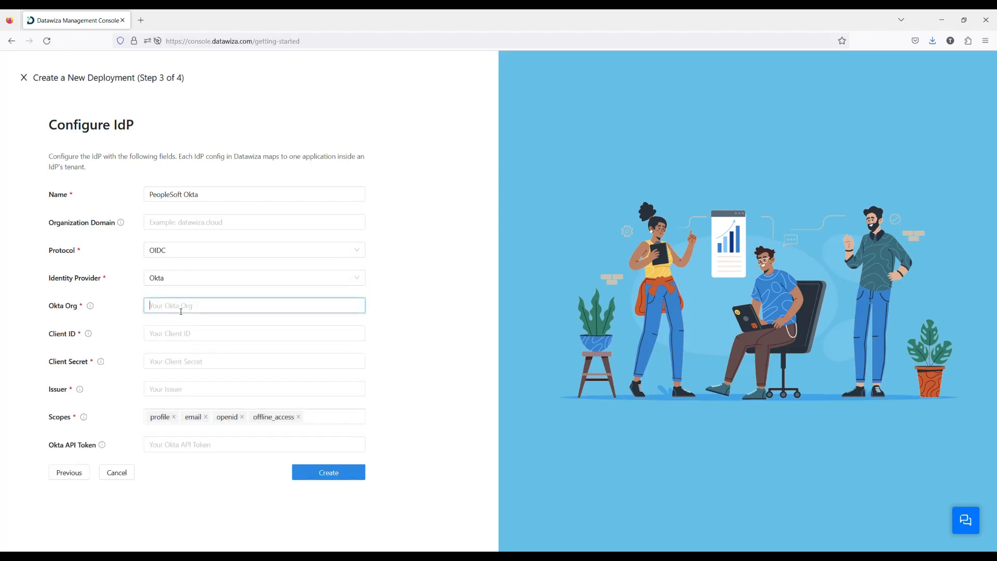
type("https://dev-9918609.okta.com")
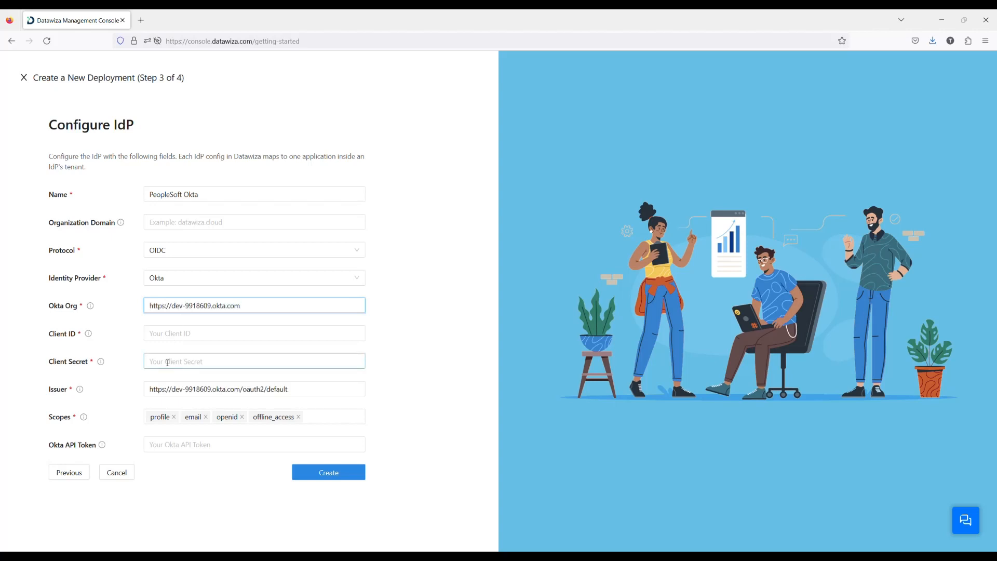
left_click(175, 336)
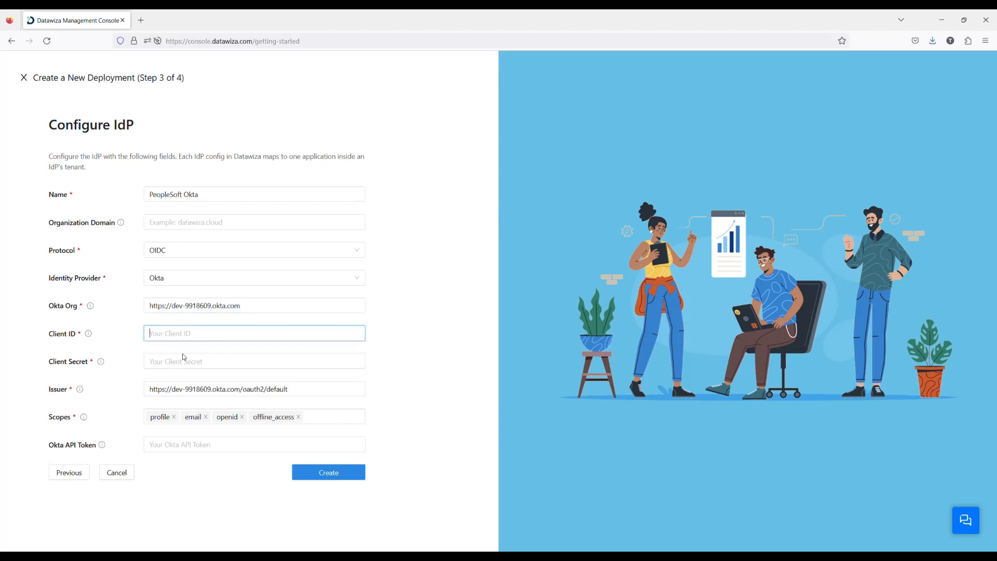
key("ctrl+v")
left_click(172, 365)
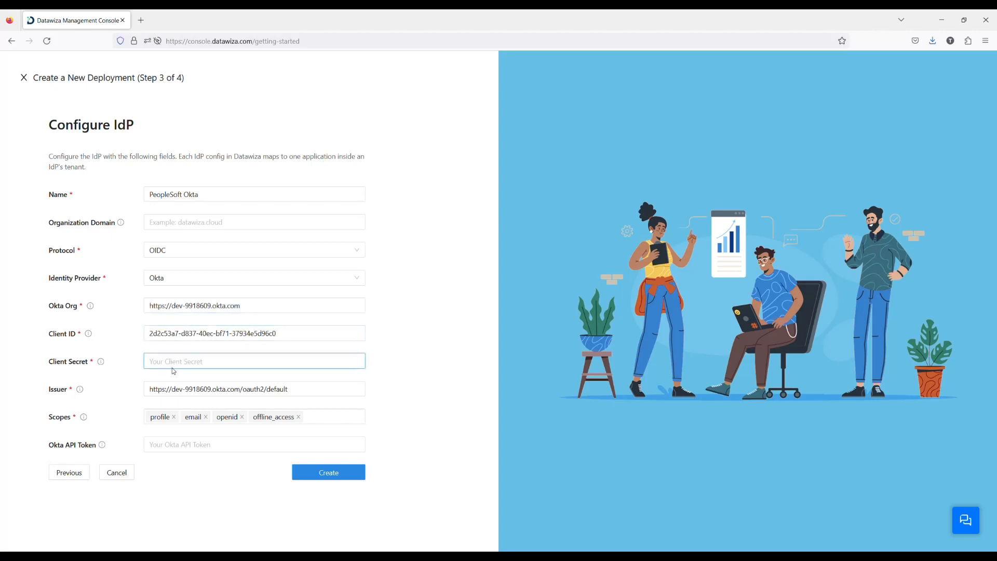
key("ctrl+v")
left_click(131, 372)
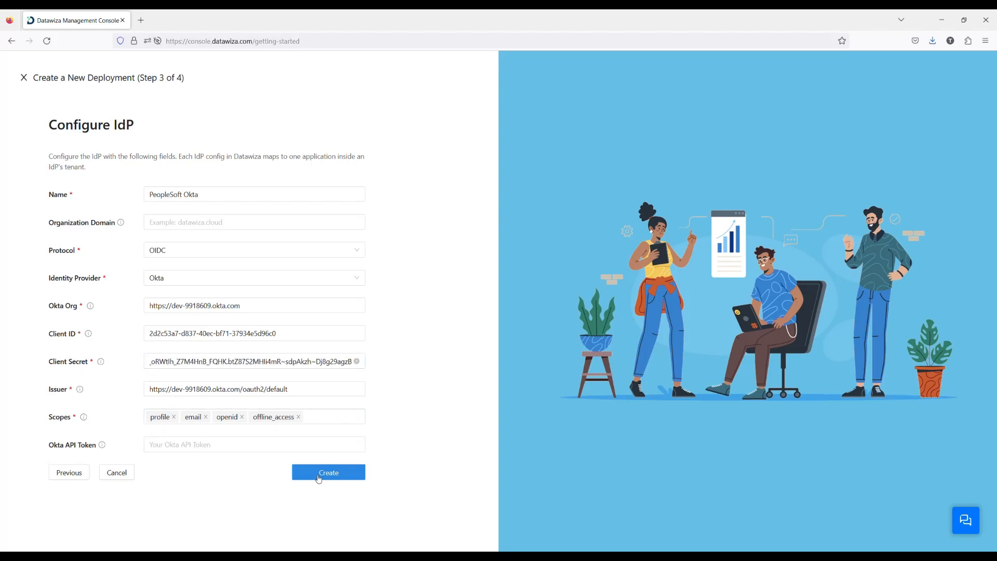
left_click(337, 480)
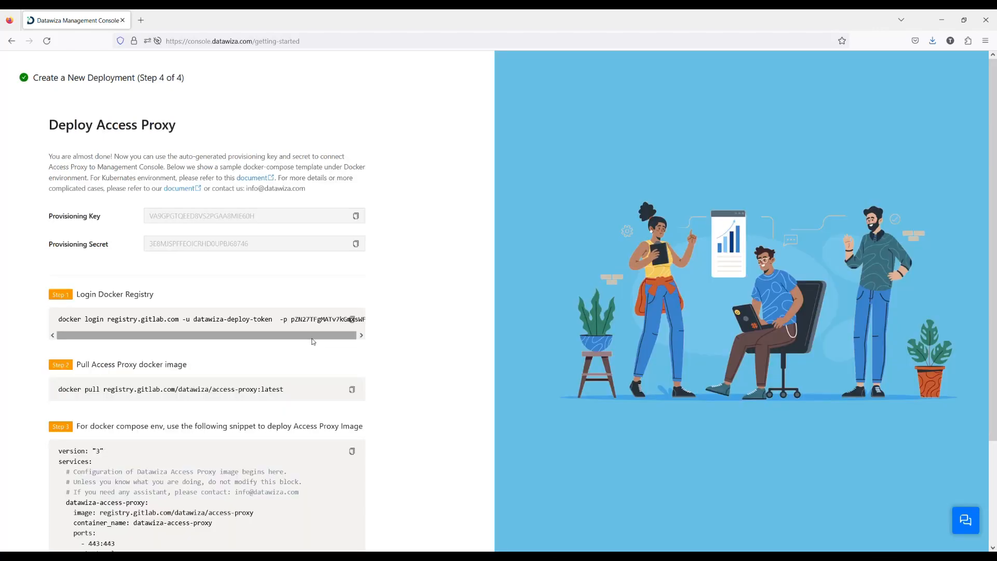
Copy the docker compose snippet for deploying the Access Proxy image and finish the new deployment
scroll(309, 340, "down", 2)
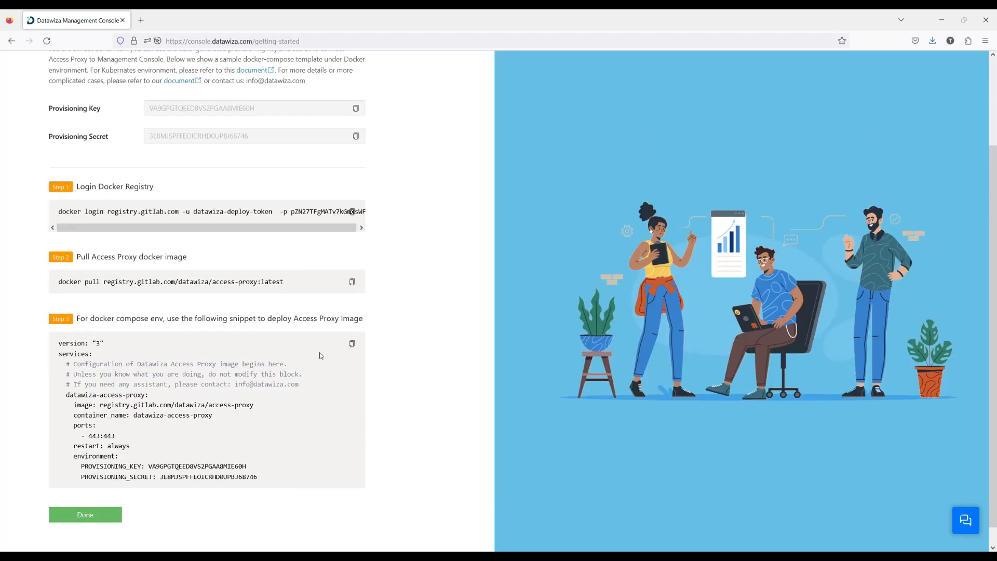
left_click(353, 345)
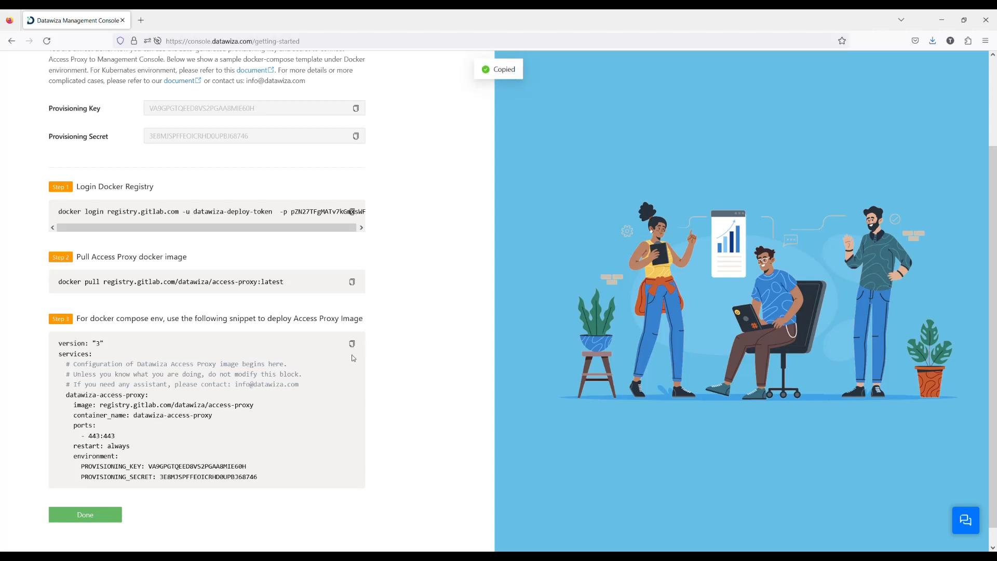
left_click(108, 515)
Open peoplesoft demo app from the deployment's applications and enable SSL with the Self Signed certificate type
left_click(439, 198)
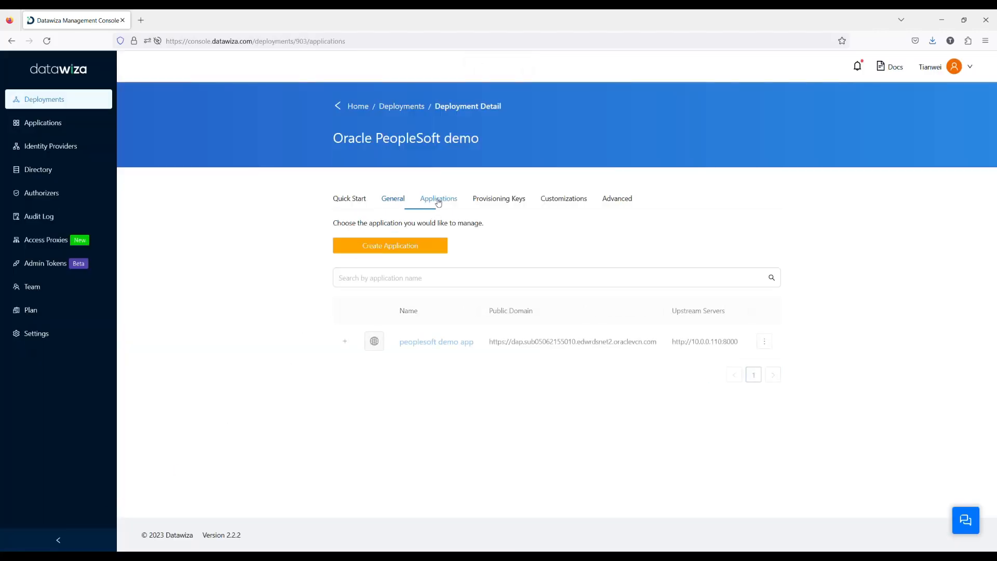
left_click(413, 342)
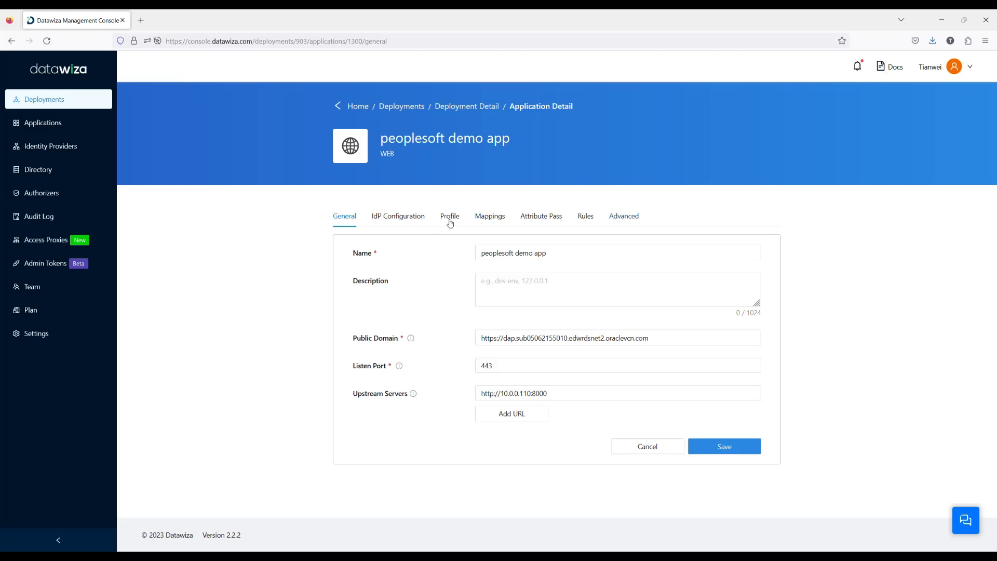
left_click(617, 221)
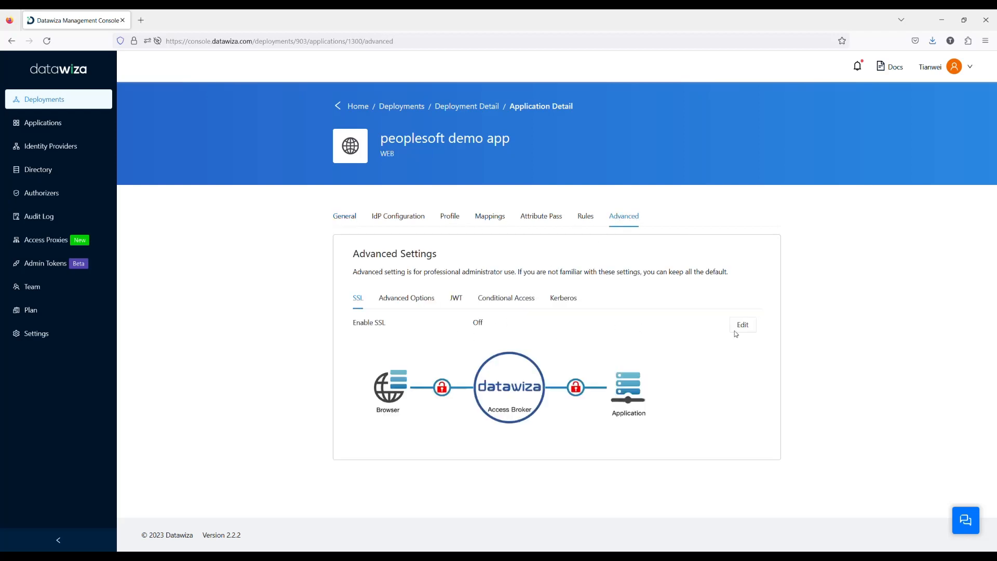
left_click(486, 323)
left_click(494, 357)
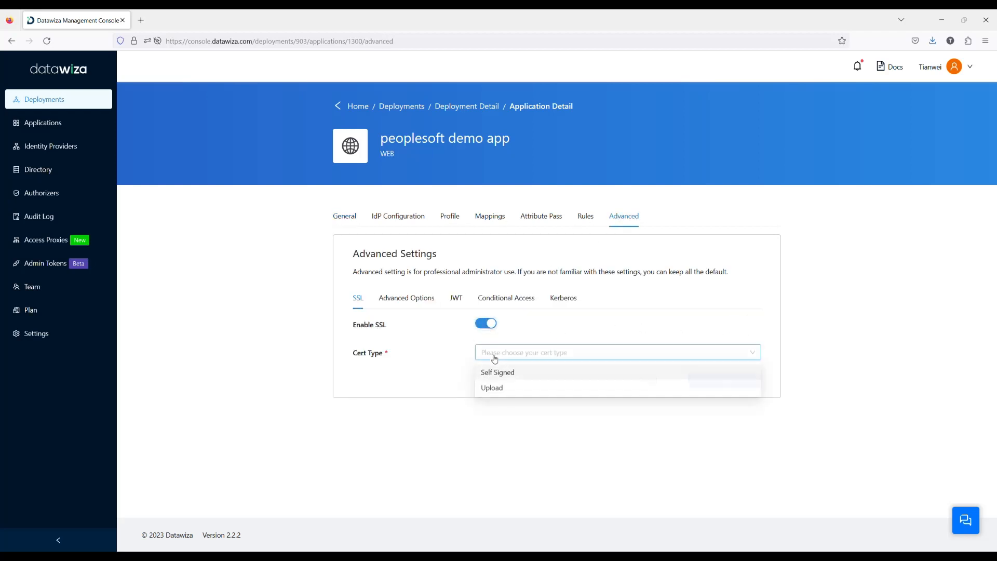
left_click(495, 373)
left_click(723, 379)
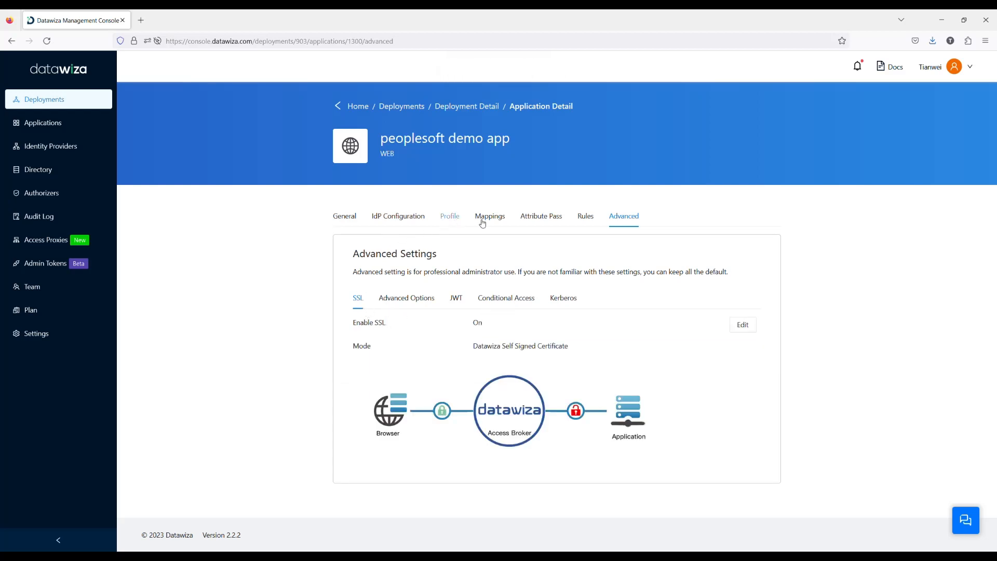
Add an attribute pass to the application that sends the email field as PS_SSO_UID with type Header
left_click(541, 218)
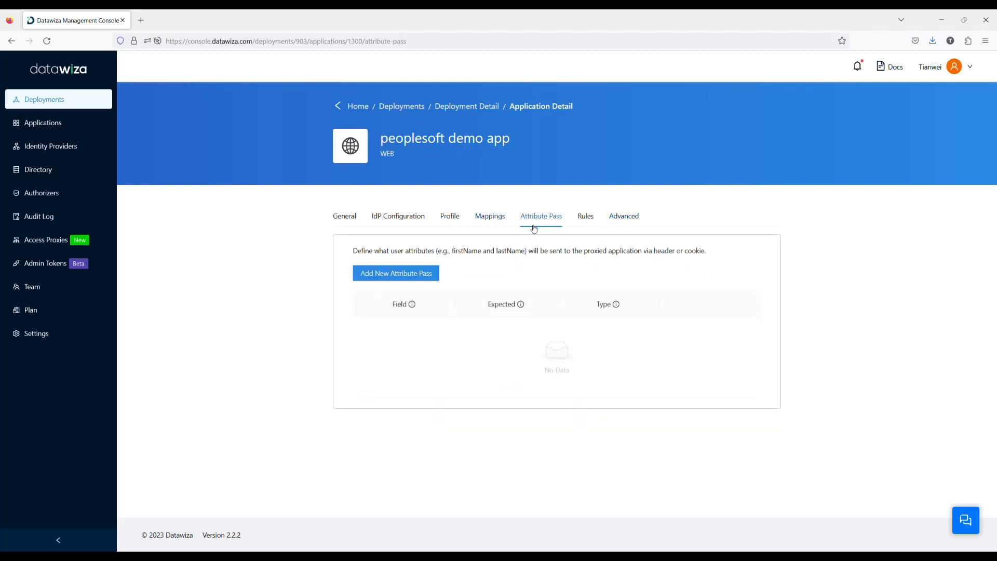
left_click(391, 274)
left_click(476, 150)
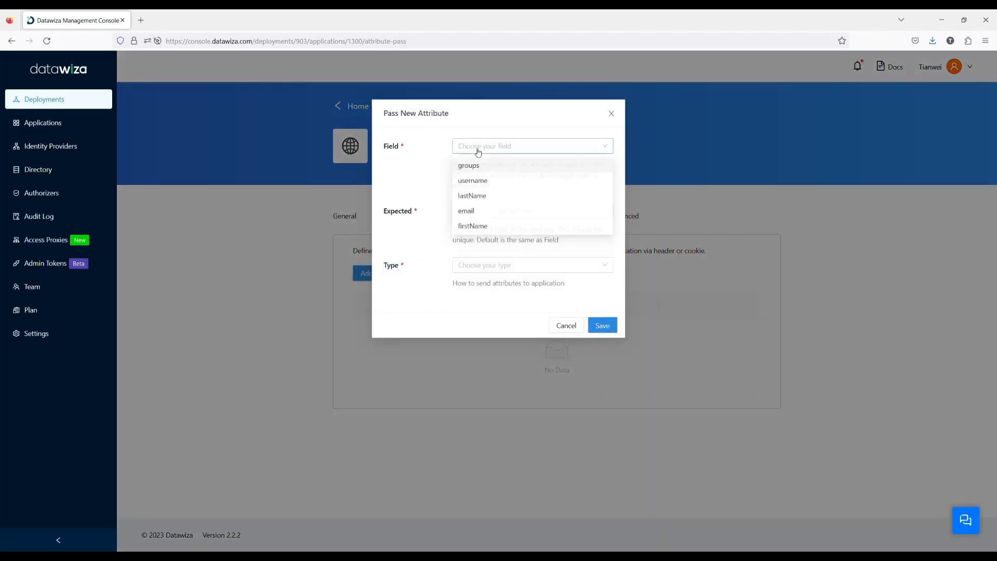
left_click(478, 215)
left_click_drag(488, 212, 440, 213)
key("BackSpace")
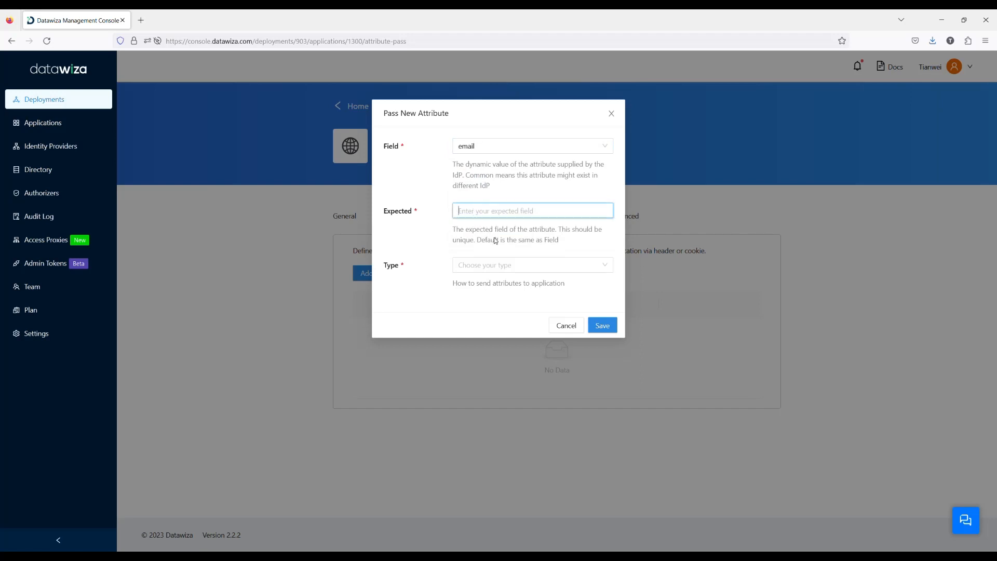
type("PS_SSO_UID")
left_click(476, 271)
left_click(470, 285)
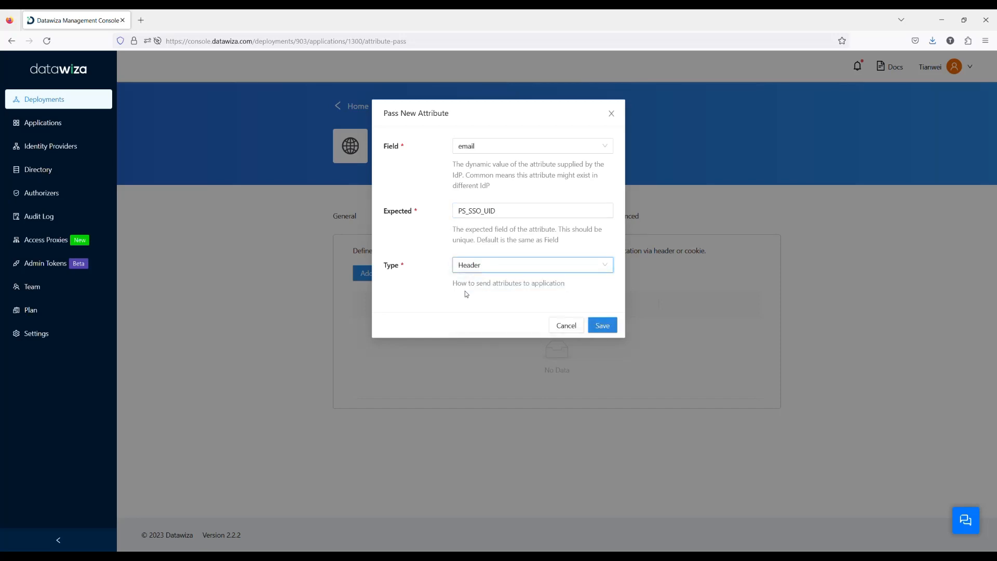
left_click(597, 325)
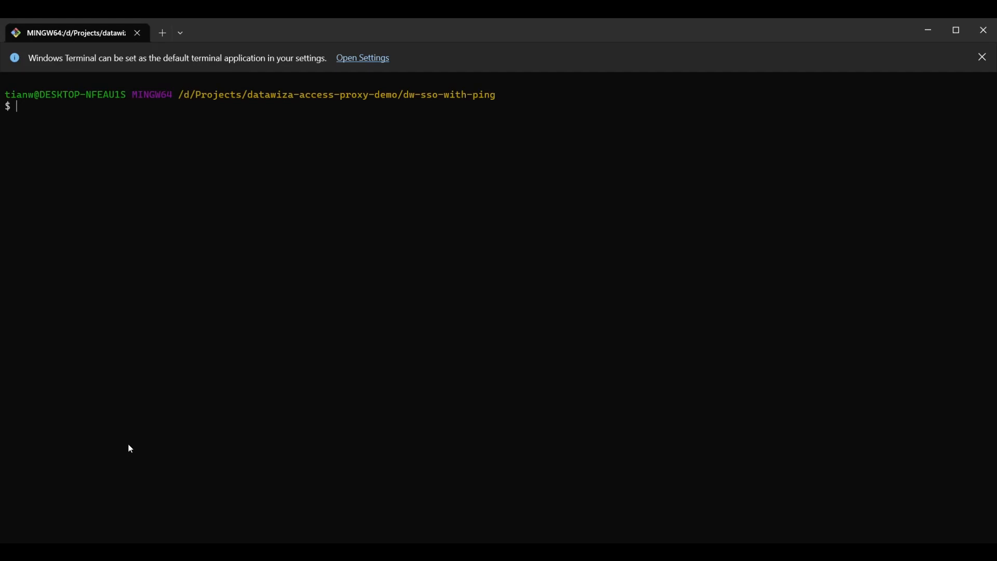
In the terminal, save the copied snippet with its provisioning key and secret as docker-compose.yml using vi, and run docker compose up -d
type("vi docker-compose.yml")
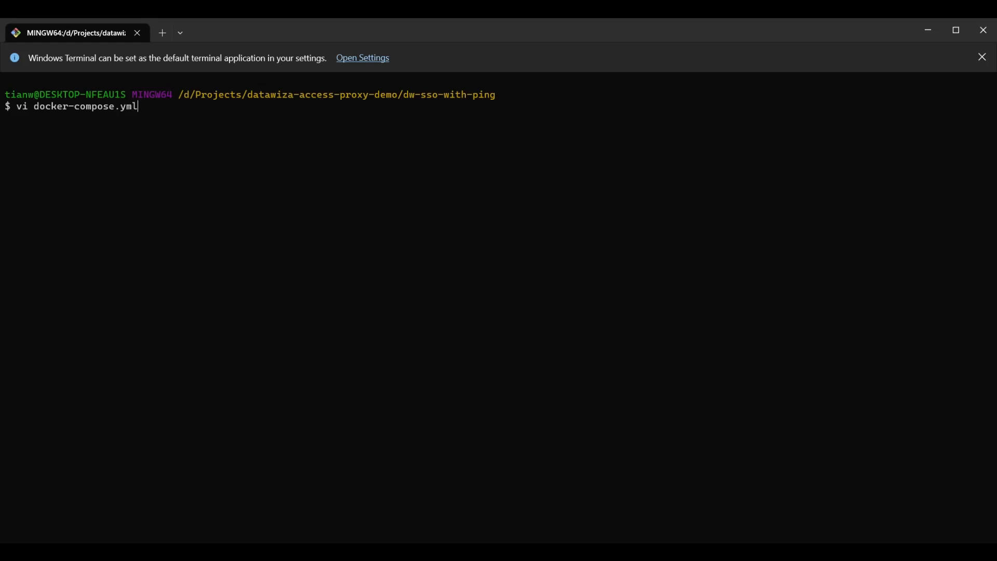
key("Return")
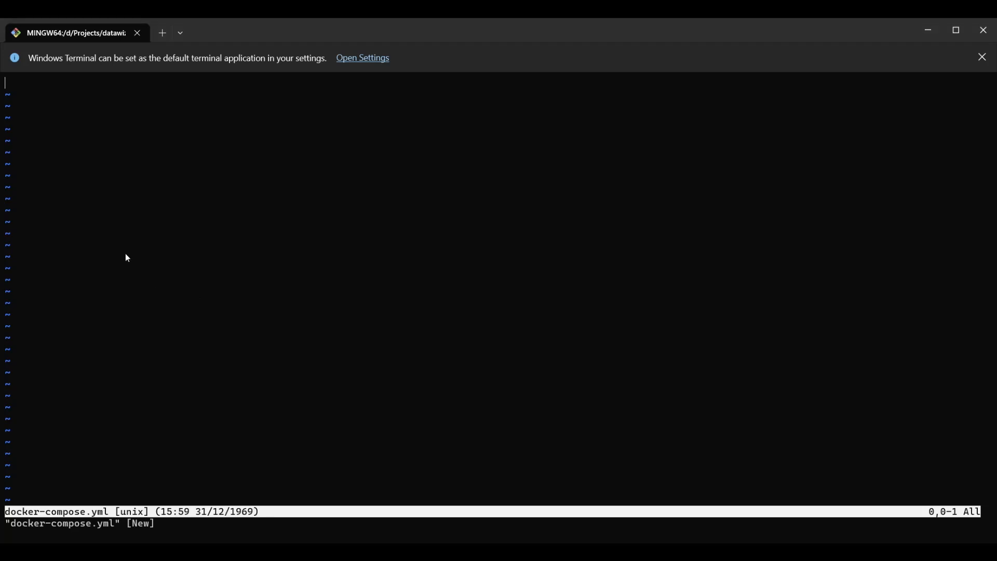
key("ctrl+v")
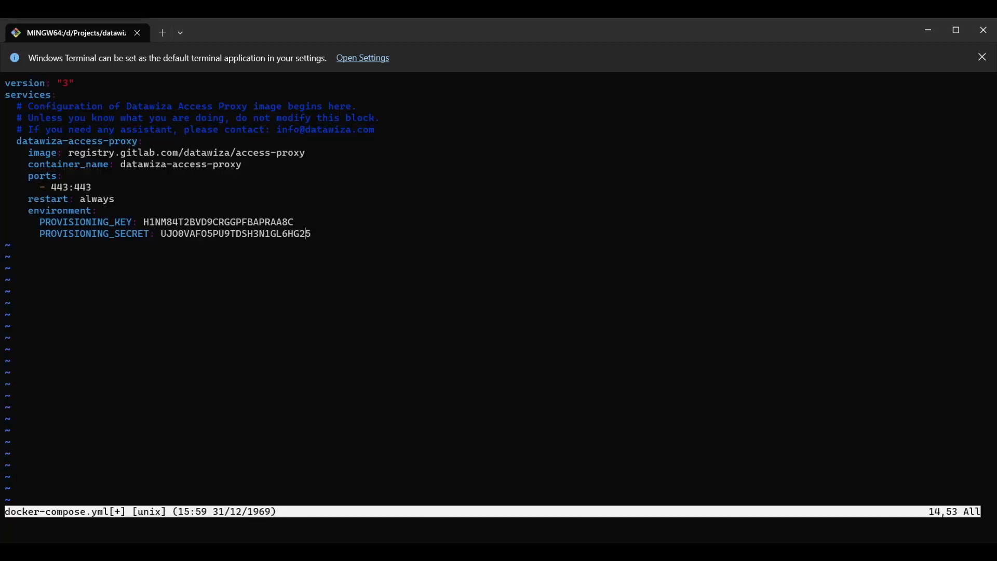
type(":wq")
key("Return")
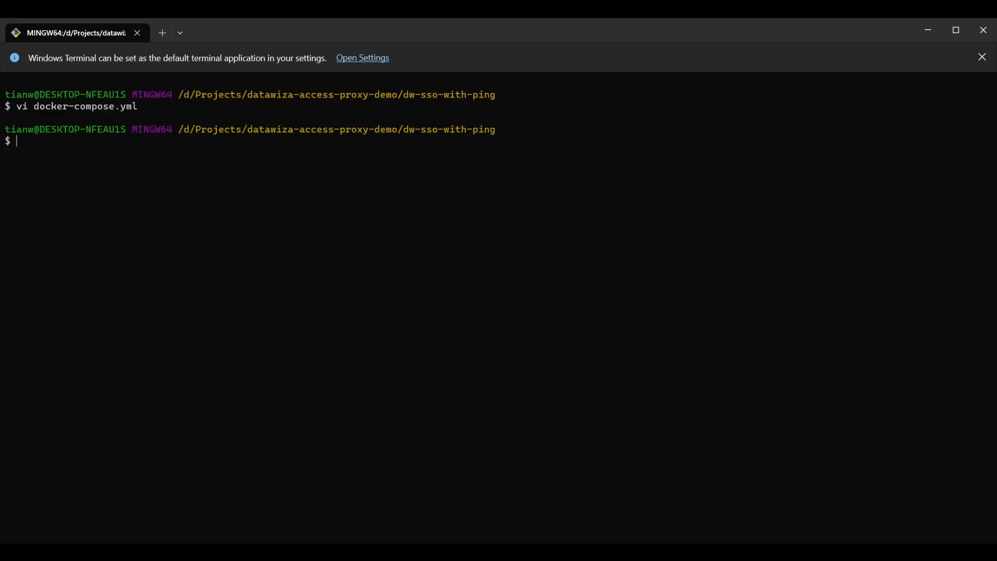
type("docker compose up -d")
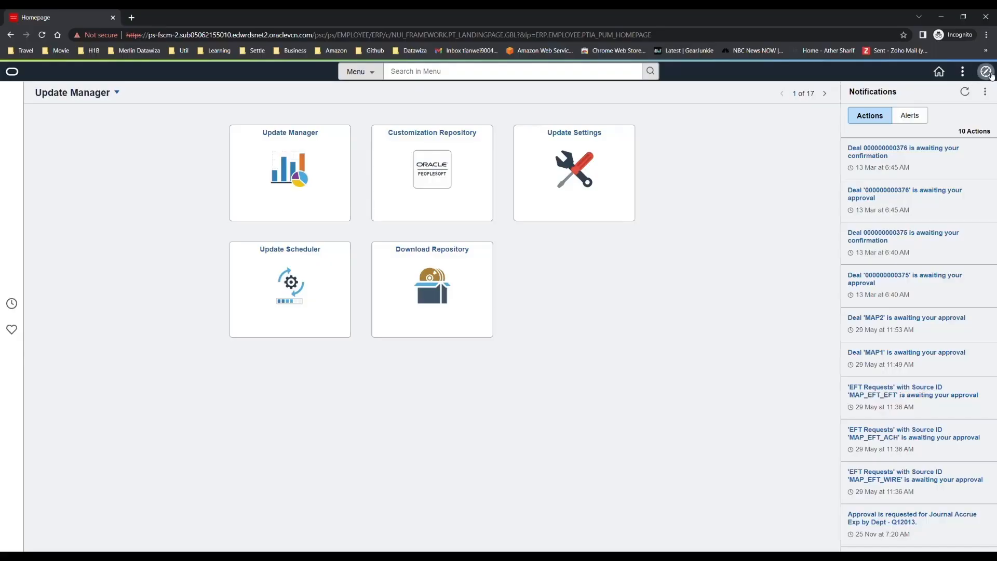
Open the User Profiles component in the PeopleTools security settings
left_click(985, 72)
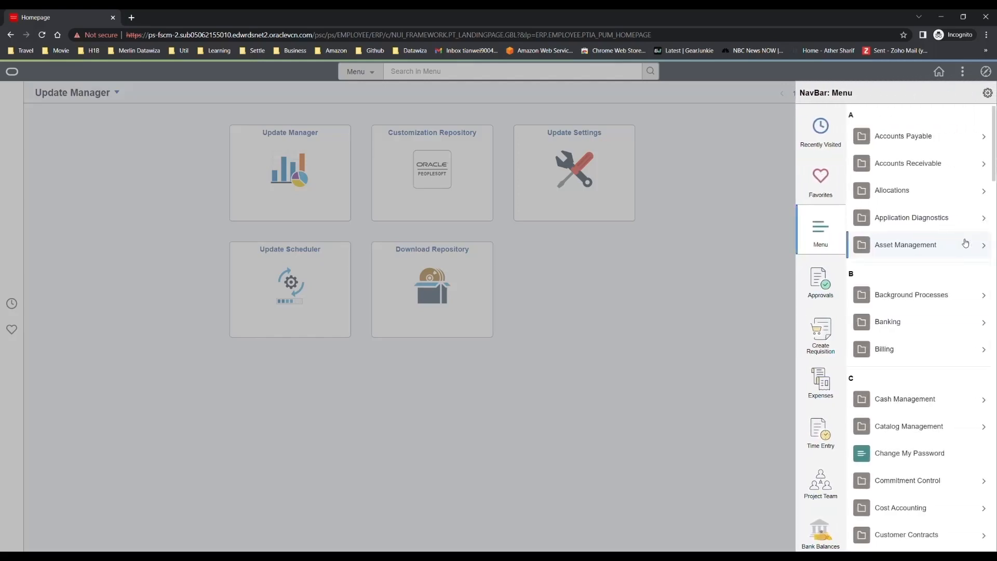
scroll(903, 359, "down", 4)
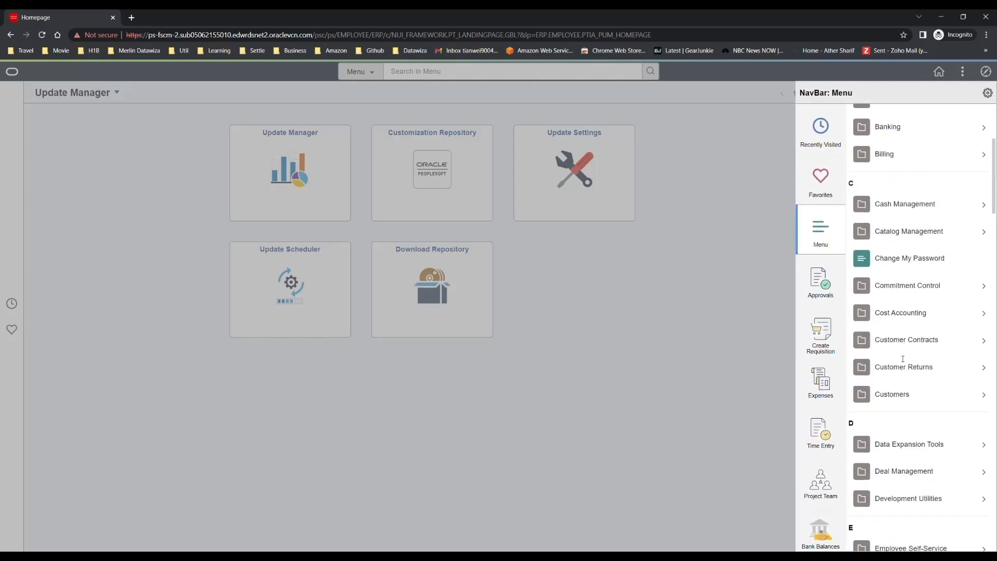
scroll(903, 359, "down", 13)
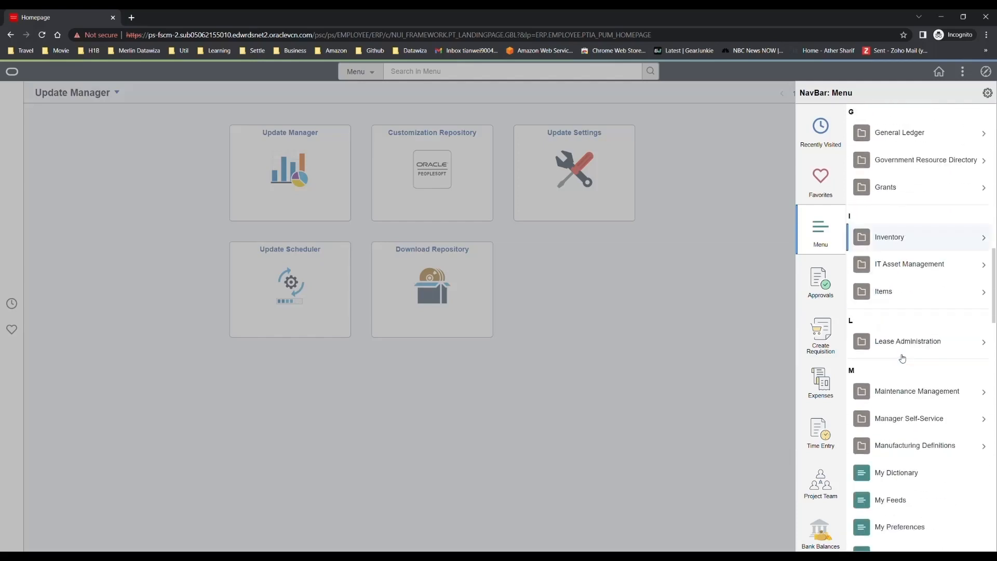
scroll(903, 359, "down", 12)
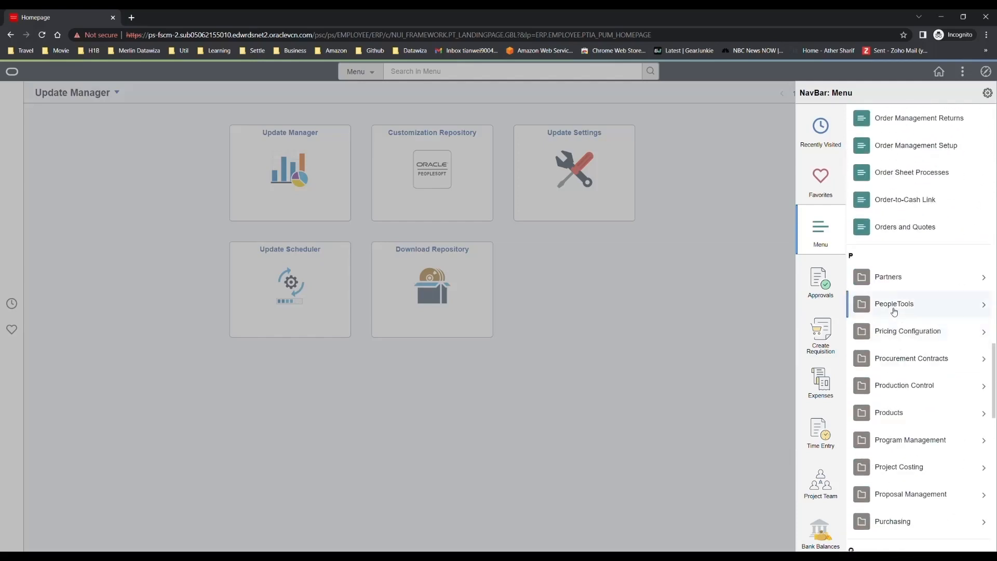
left_click(894, 306)
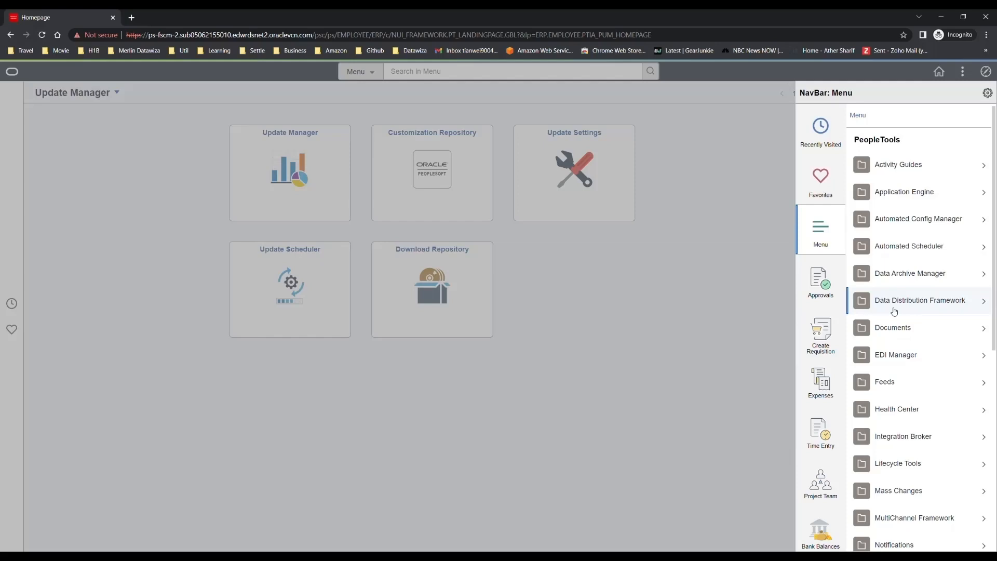
scroll(894, 311, "down", 7)
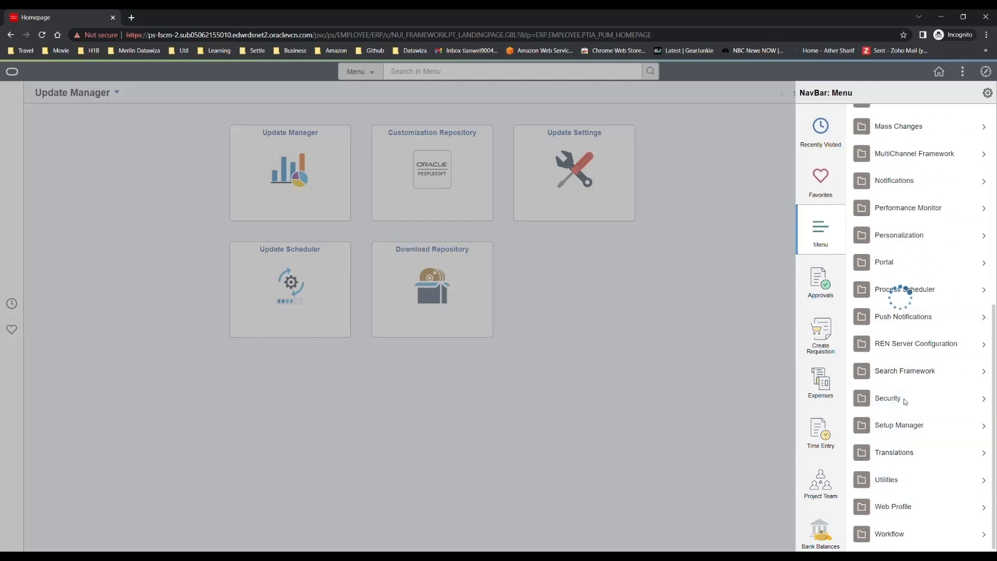
left_click(906, 399)
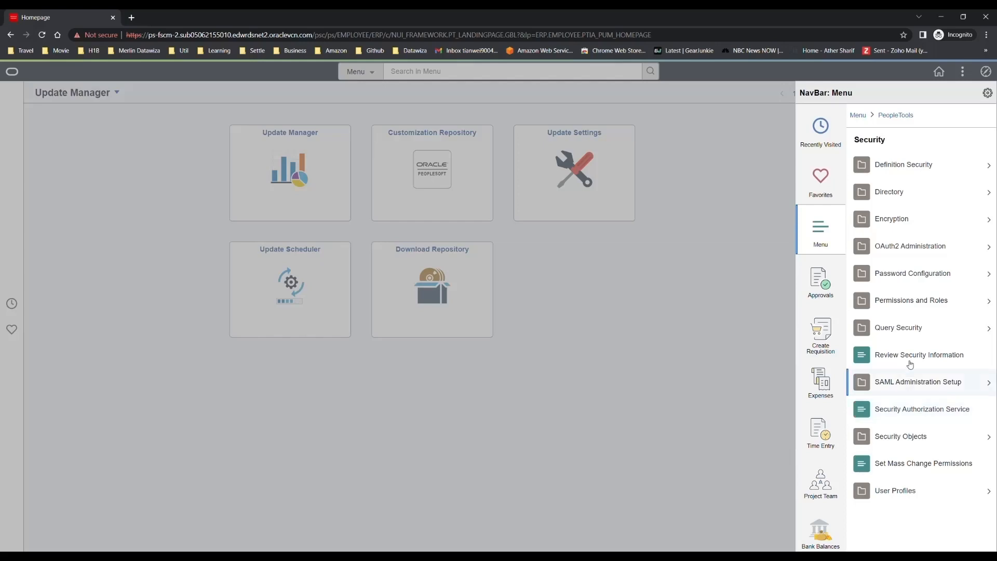
left_click(886, 492)
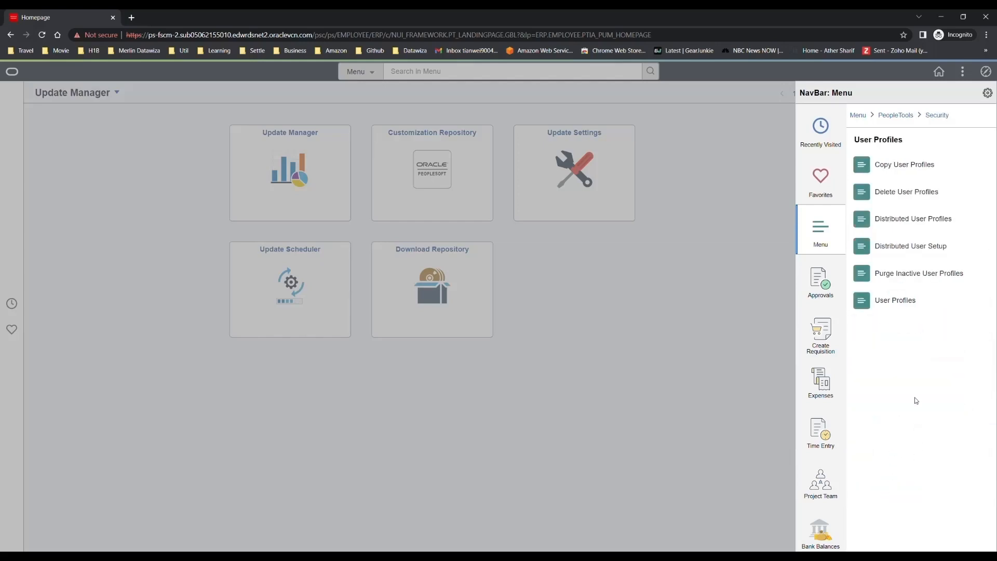
left_click(897, 303)
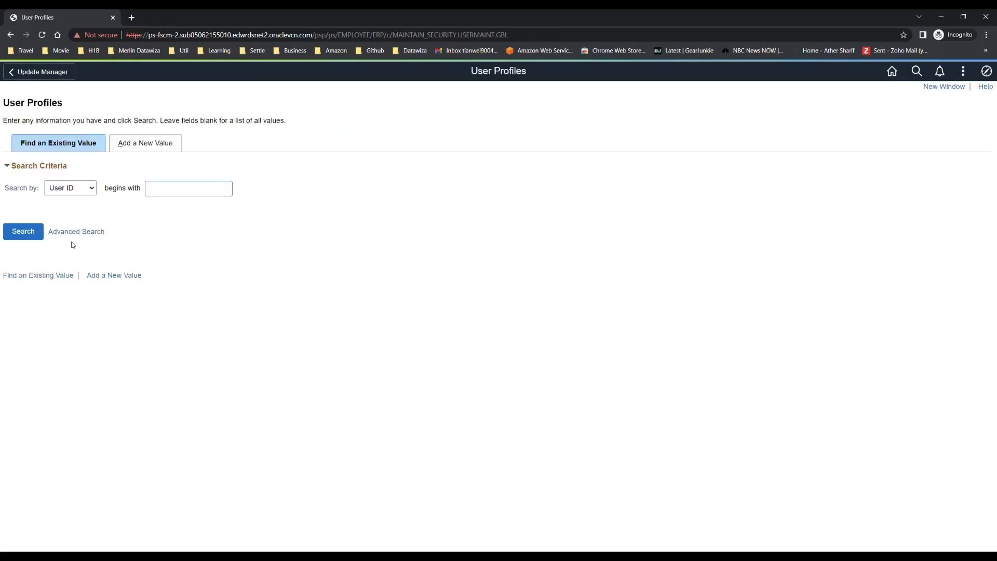
Add a new user profile with the User ID PSPUBUSER
left_click(150, 148)
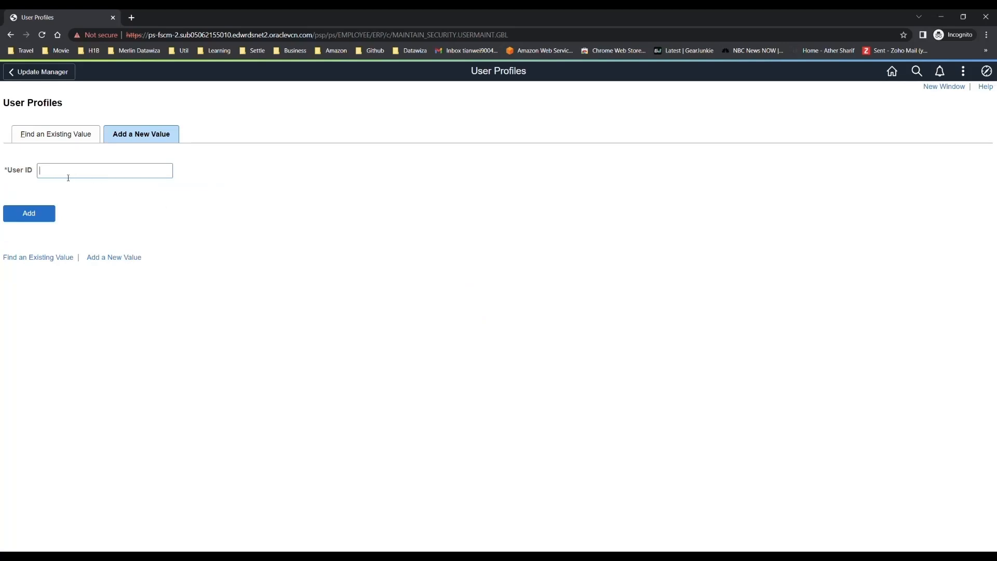
type("PSU")
type("UBUSER")
left_click(41, 208)
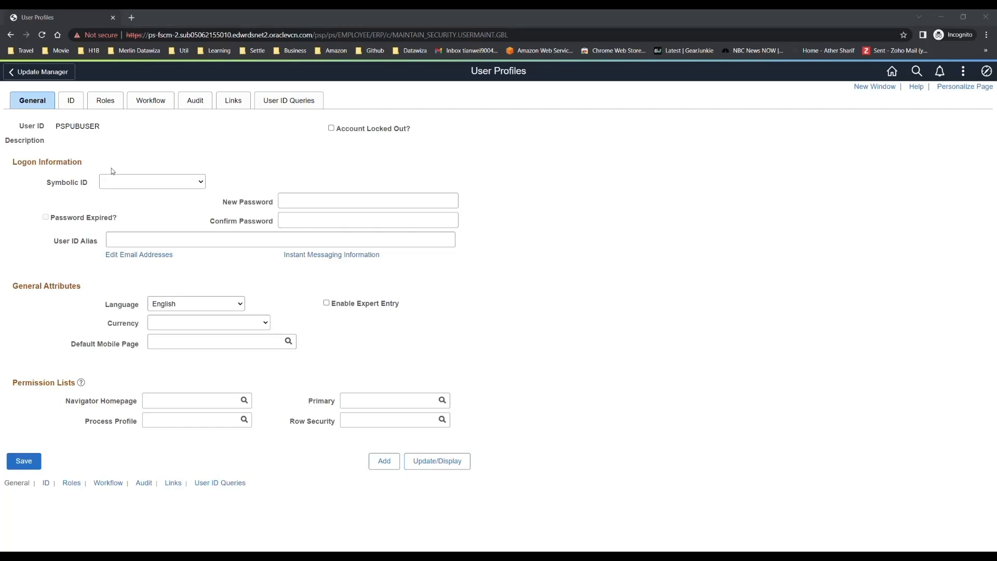
Set the ID type of the PSPUBUSER profile to None
left_click(71, 100)
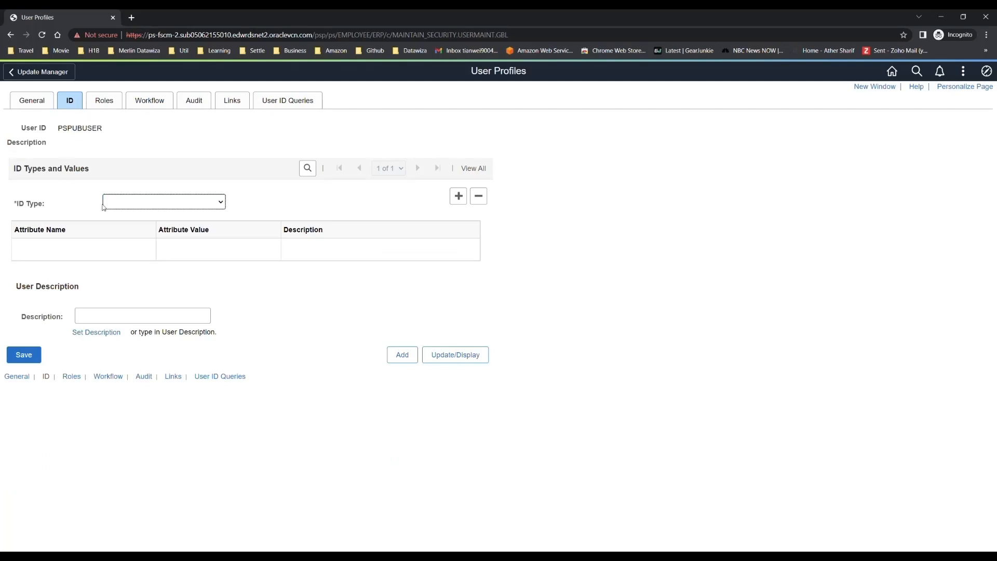
left_click(123, 201)
left_click(121, 264)
left_click(75, 399)
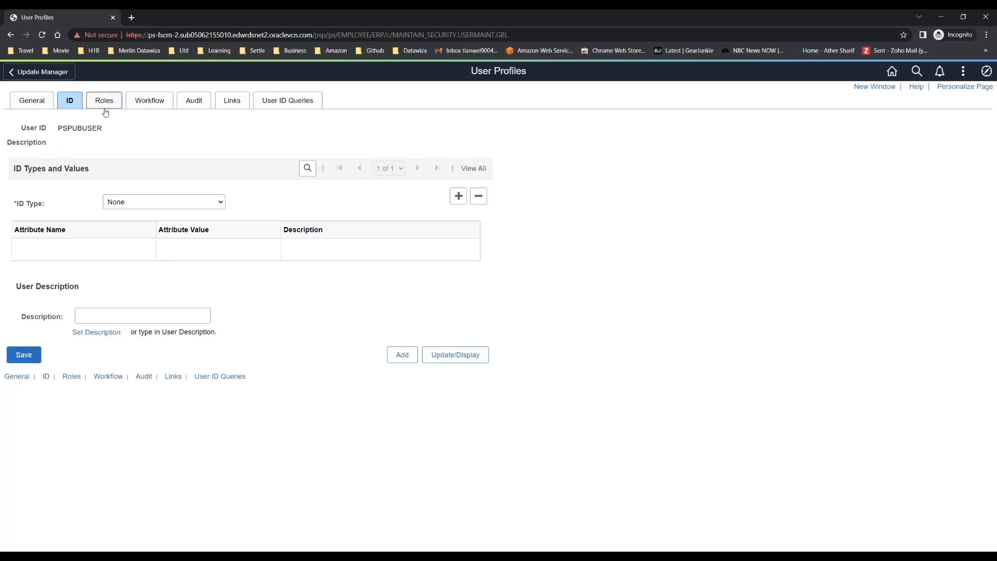
Set the profile's Symbolic ID to SYSADM1, enter and confirm the new account password, and save the profile
left_click(32, 102)
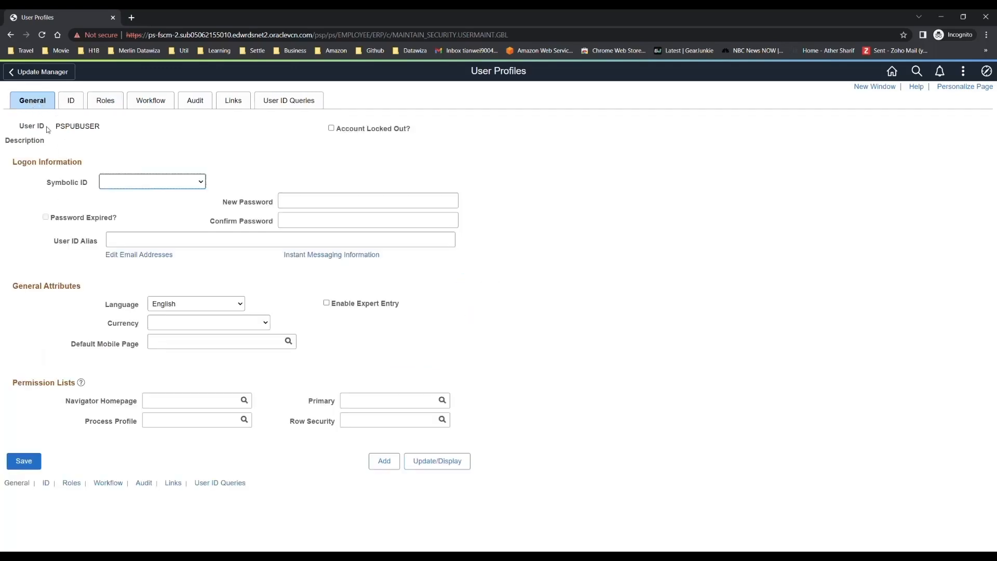
left_click(135, 204)
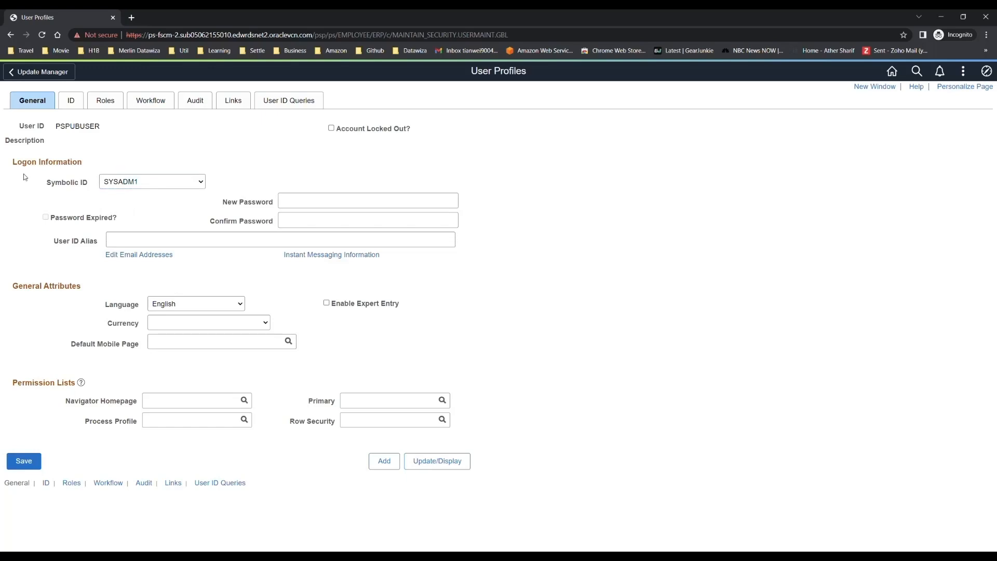
left_click(319, 202)
type("•••••••••••")
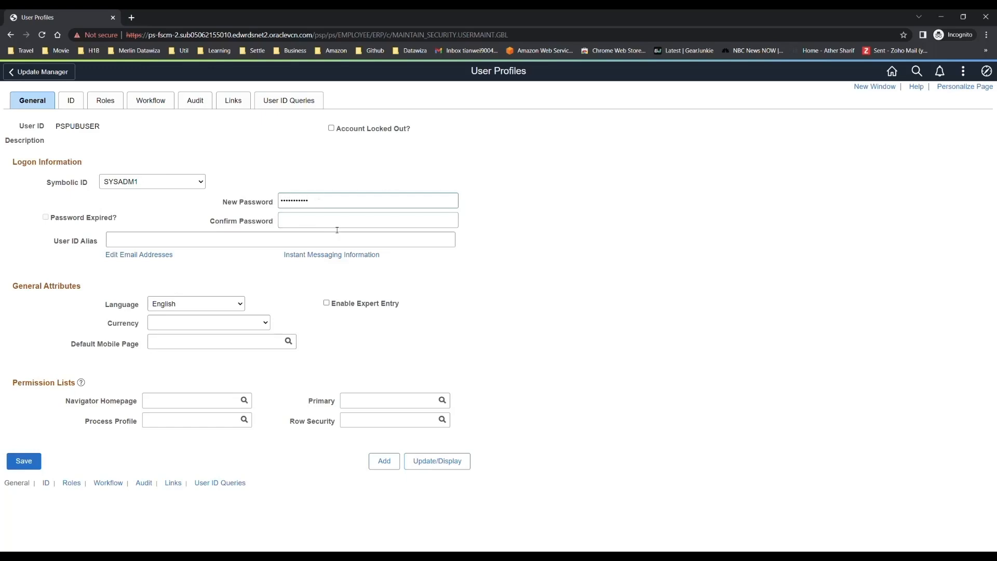
left_click(324, 226)
type("•••••••••••")
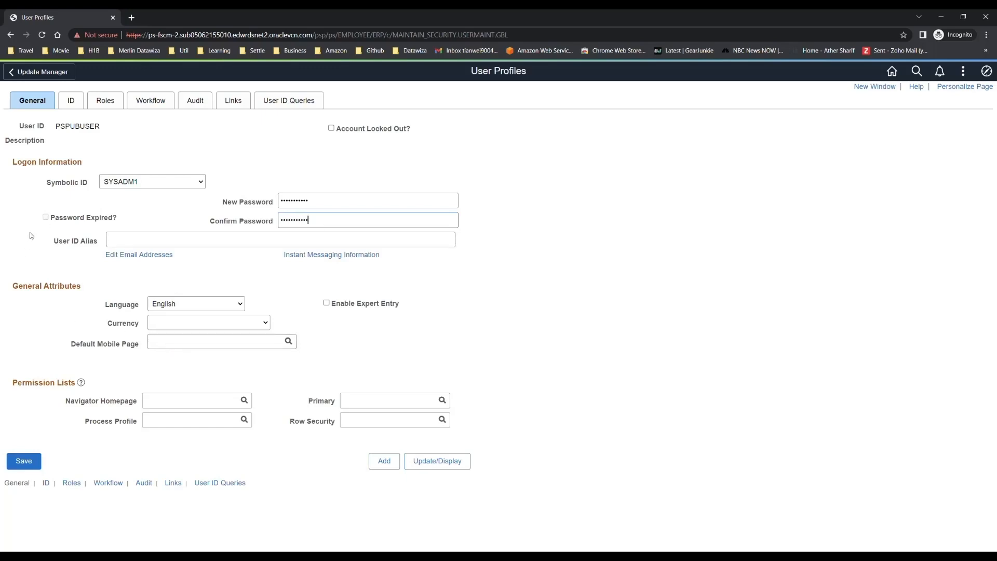
left_click(35, 463)
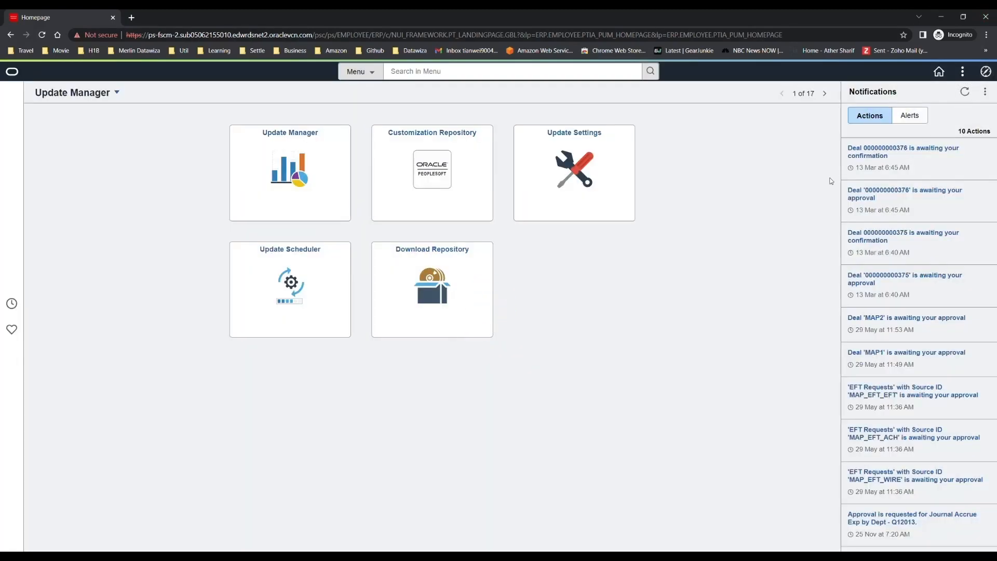
Return to the PeopleTools navigation and open Web Profile Configuration
left_click(987, 72)
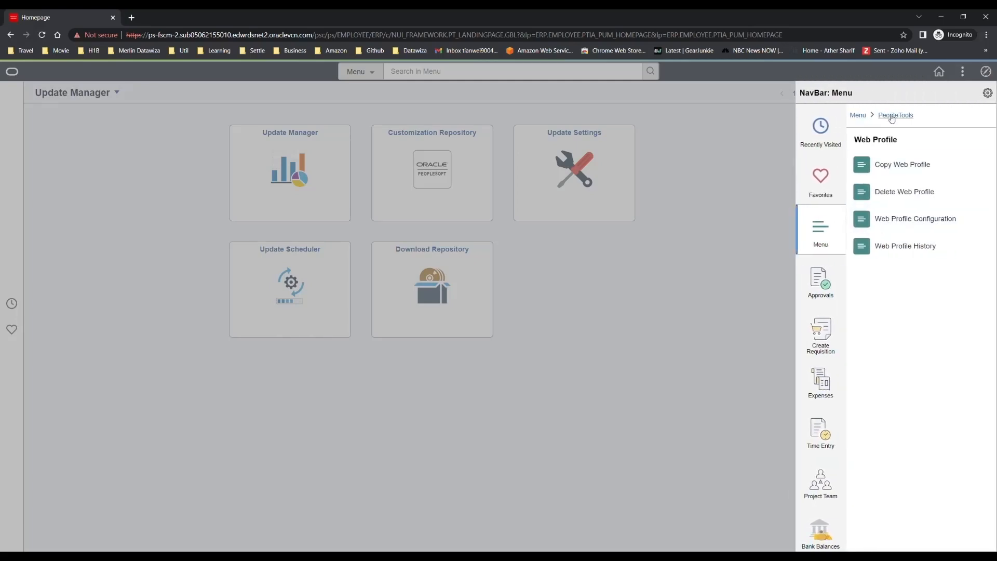
left_click(895, 115)
scroll(883, 311, "down", 6)
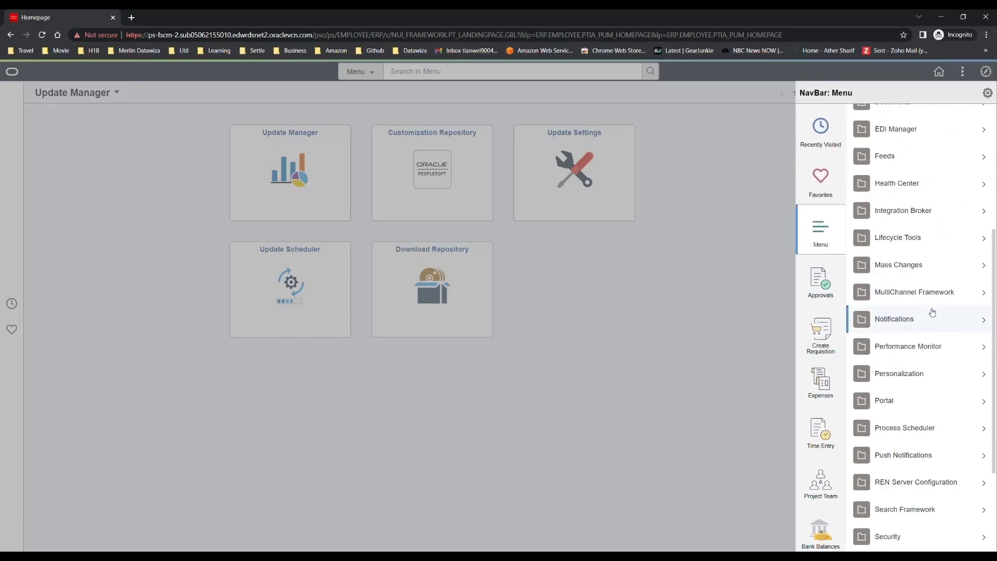
left_click(898, 510)
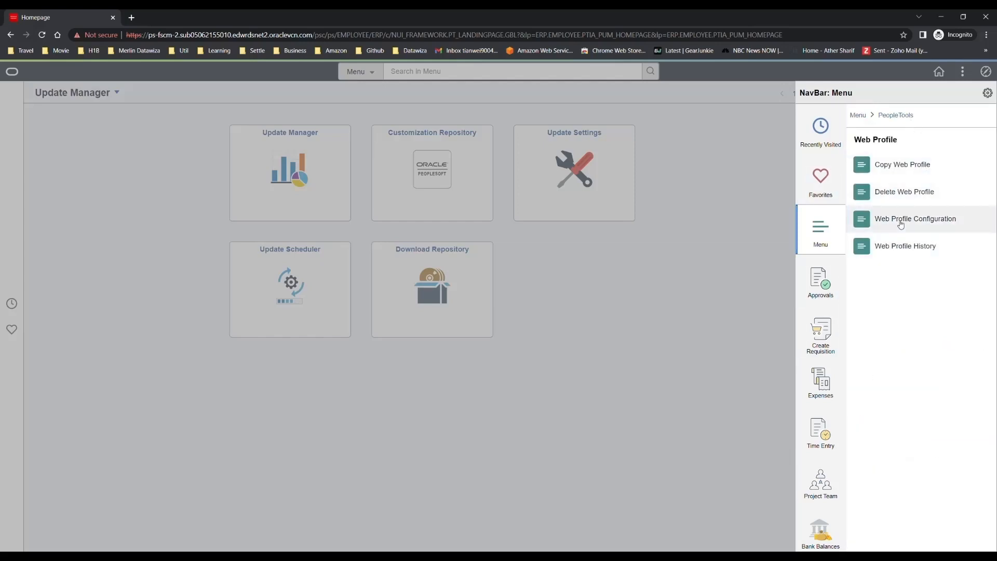
left_click(878, 219)
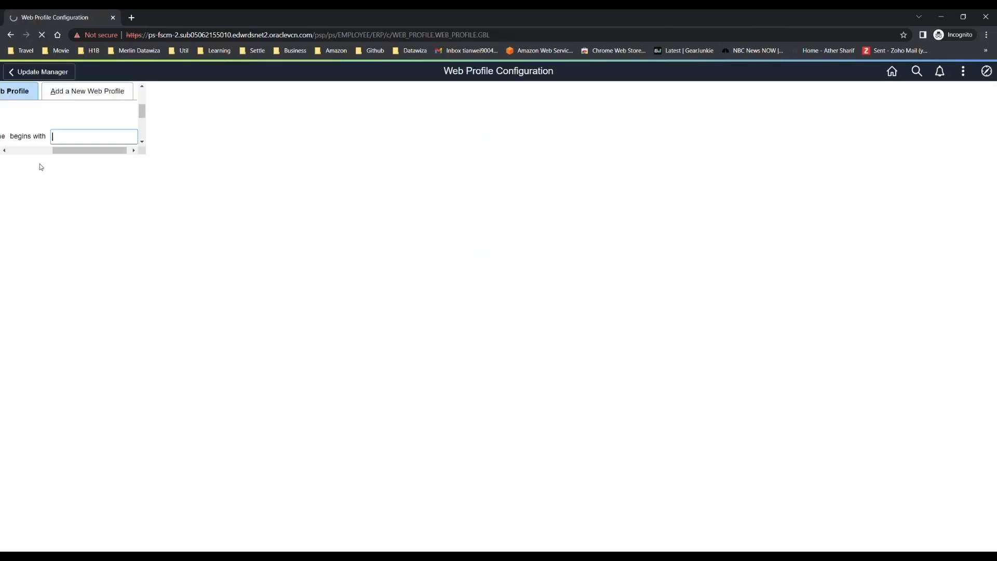
Search for the existing web profile PROD and open it
left_click(145, 196)
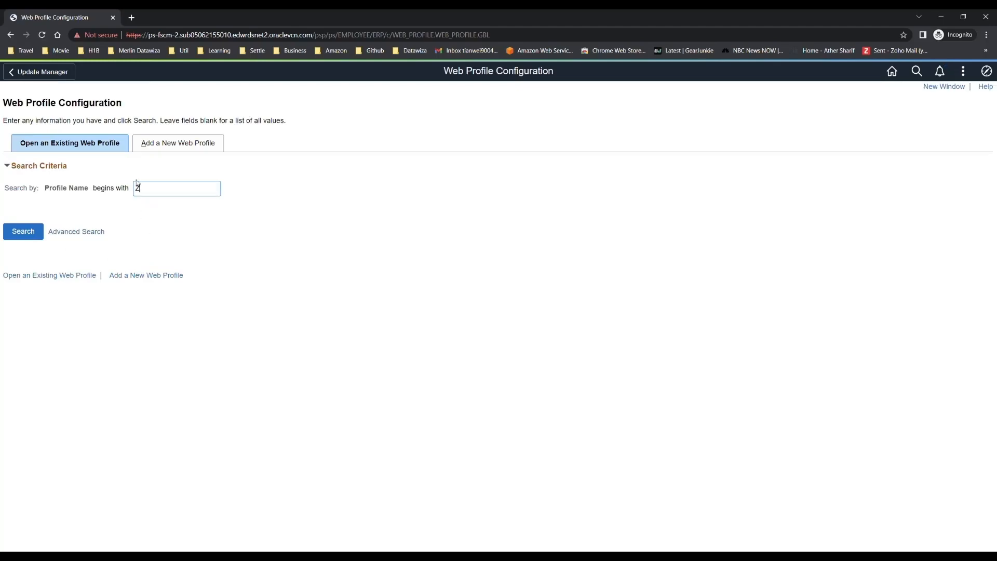
type("ZPROD")
key("BackSpace")
key("BackSpace")
key("BackSpace")
key("BackSpace")
left_click(23, 231)
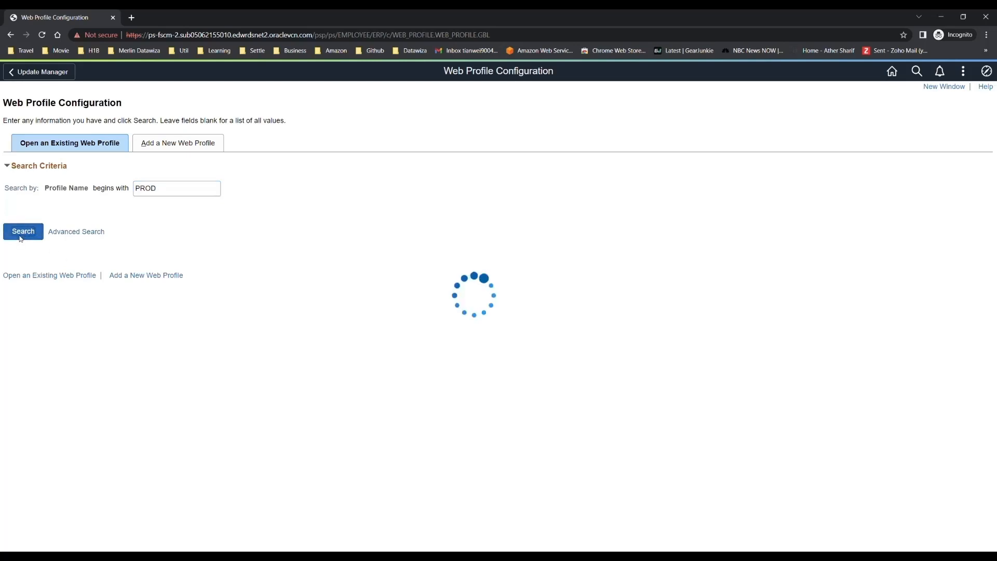
In the PROD profile's security settings, allow public access for public users and set their User ID to PSPUBUSER
left_click(80, 100)
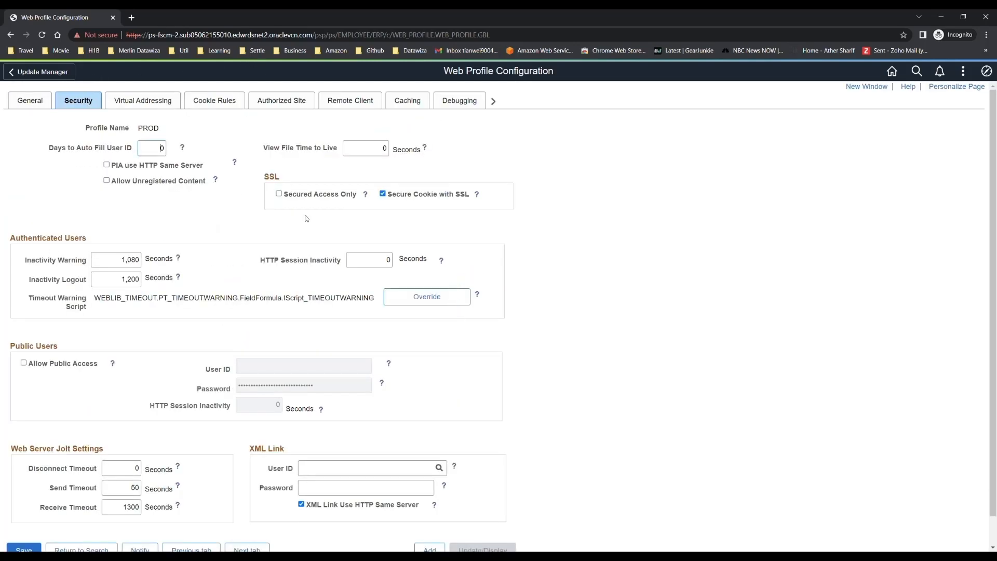
scroll(365, 253, "down", 1)
left_click(23, 333)
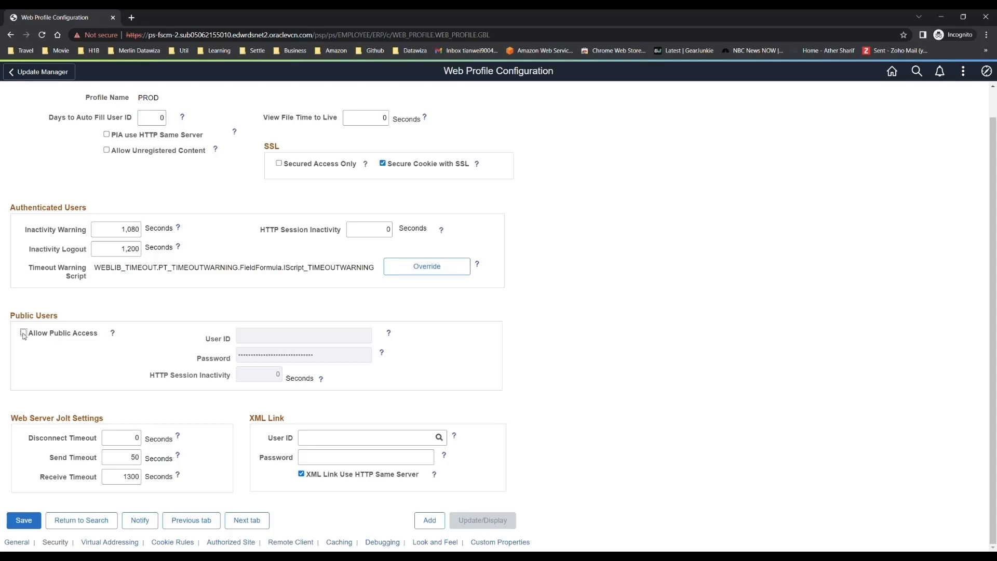
left_click(244, 340)
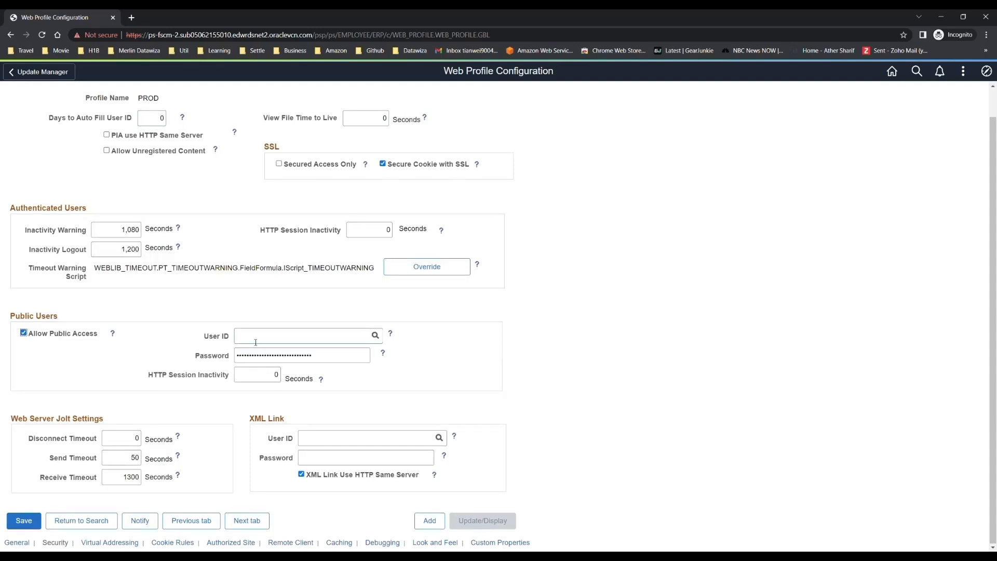
type("PUB")
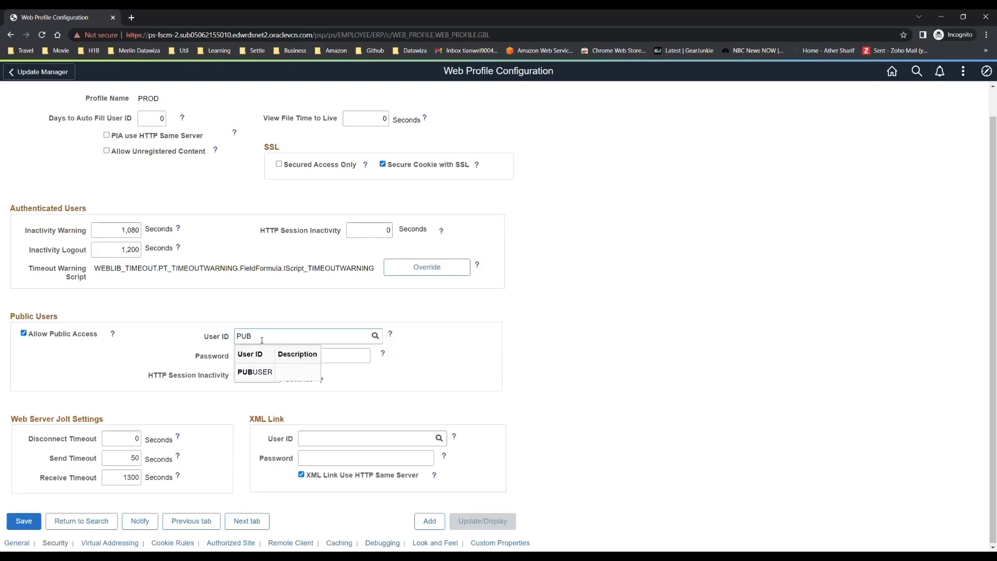
key("BackSpace")
key("BackSpace")
type("SP")
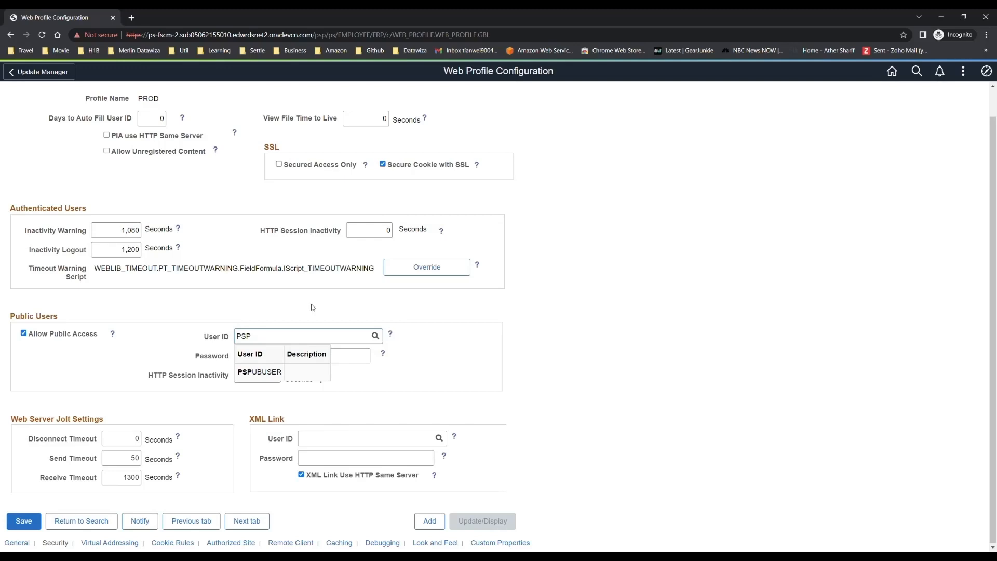
left_click(263, 374)
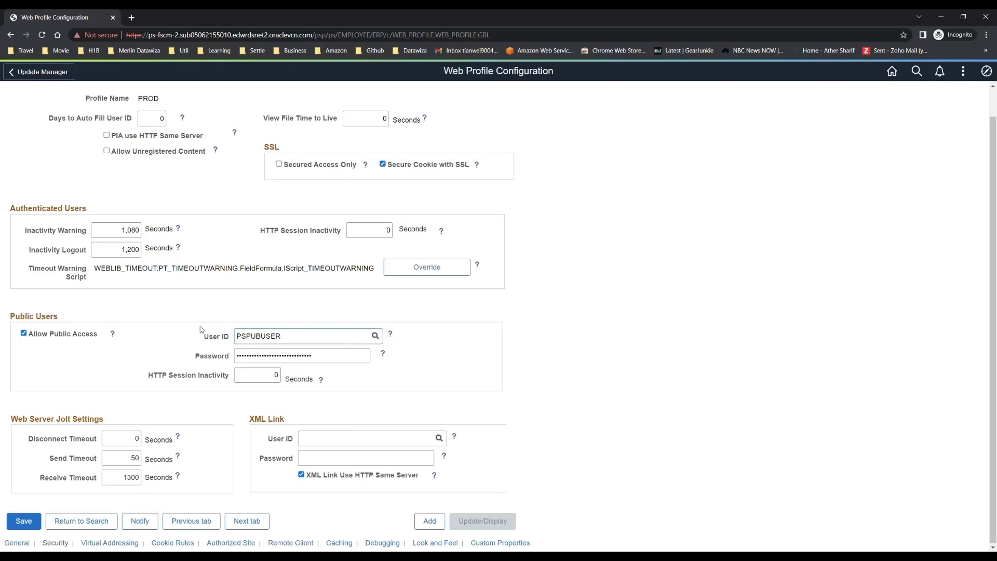
Replace the public user's password with the PSPUBUSER account password and save the web profile
left_click(321, 362)
key("ctrl+v")
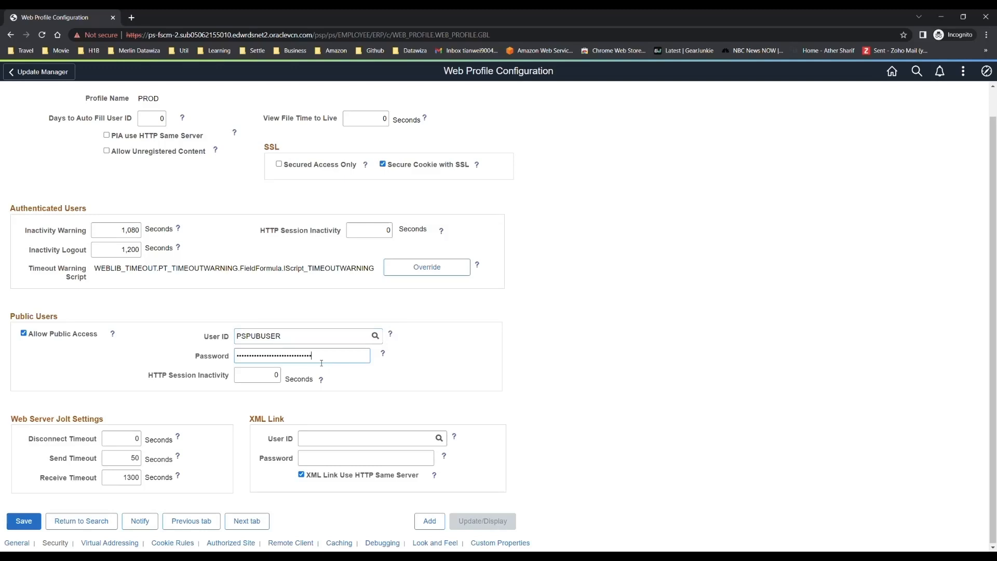
left_click(24, 521)
key("BackSpace")
key("BackSpace")
key("BackSpace")
key("BackSpace")
key("BackSpace")
key("BackSpace")
key("BackSpace")
key("BackSpace")
key("BackSpace")
key("BackSpace")
key("BackSpace")
key("BackSpace")
key("BackSpace")
key("BackSpace")
key("BackSpace")
key("BackSpace")
key("BackSpace")
key("BackSpace")
key("BackSpace")
key("BackSpace")
type("********")
type("***")
left_click(23, 520)
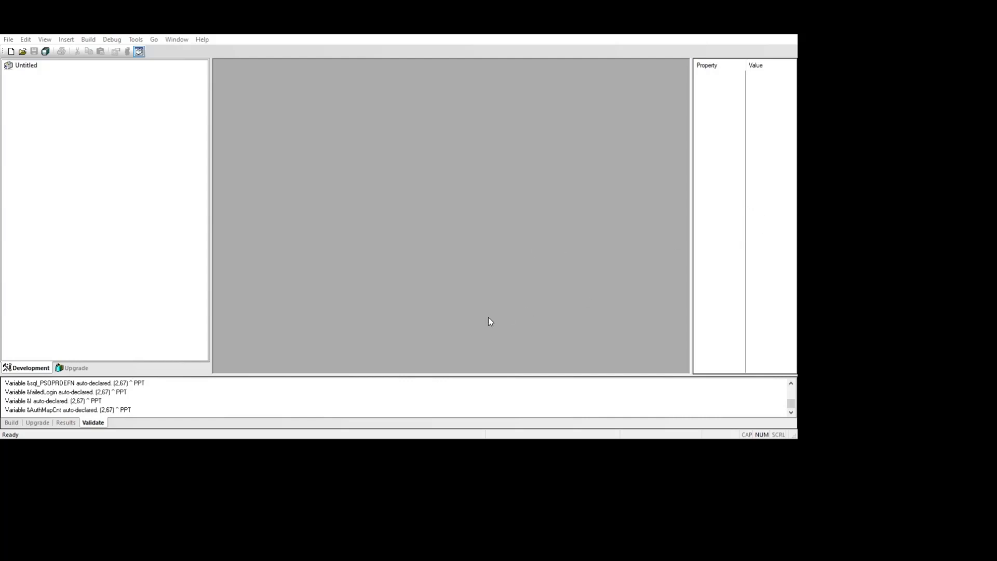
Switch to Application Designer and open the FUNCLIB_LDAP record's LDAPAUTH FieldDefault PeopleCode at the getWWWAuthConfig function
double_click(473, 327)
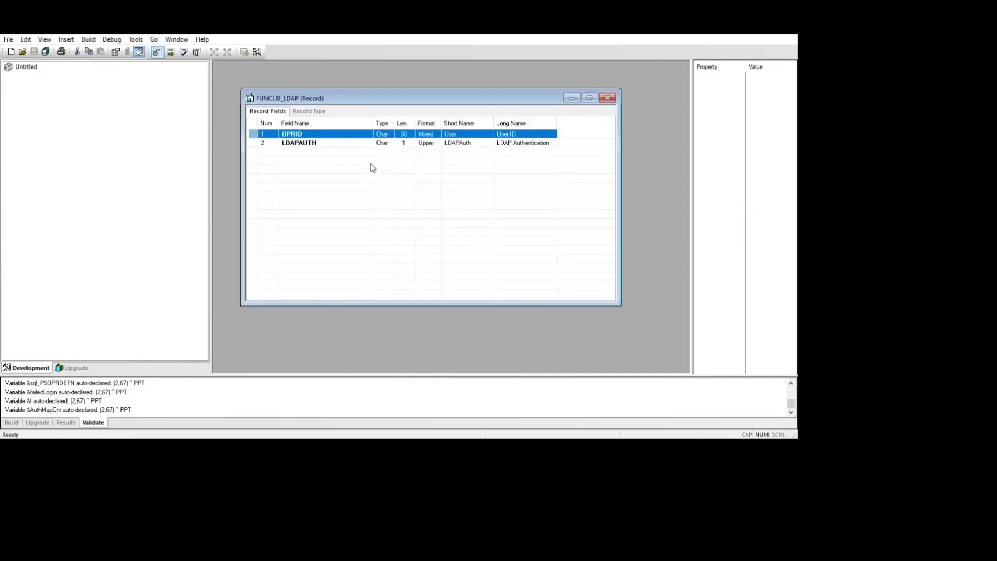
key("Down")
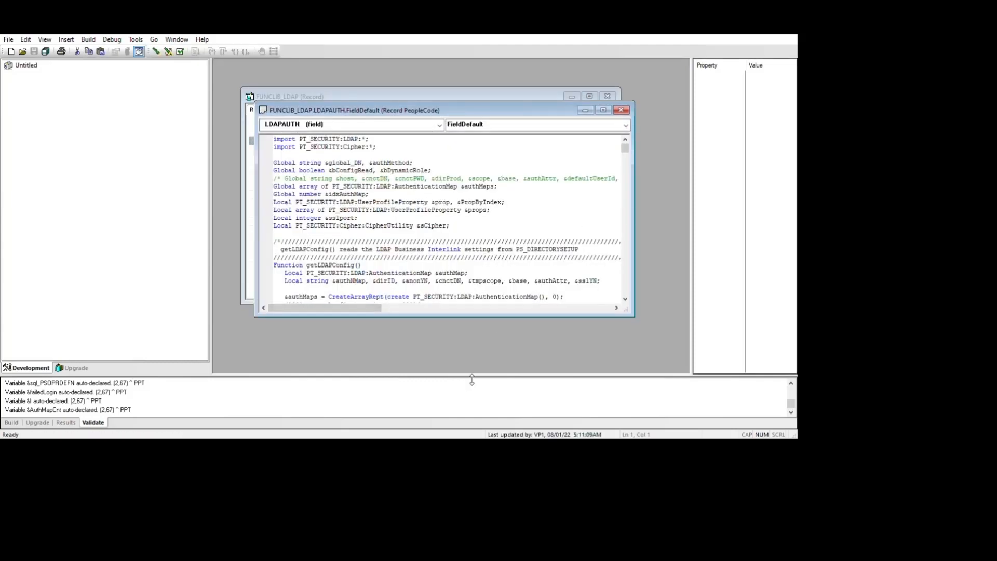
scroll(559, 270, "down", 15)
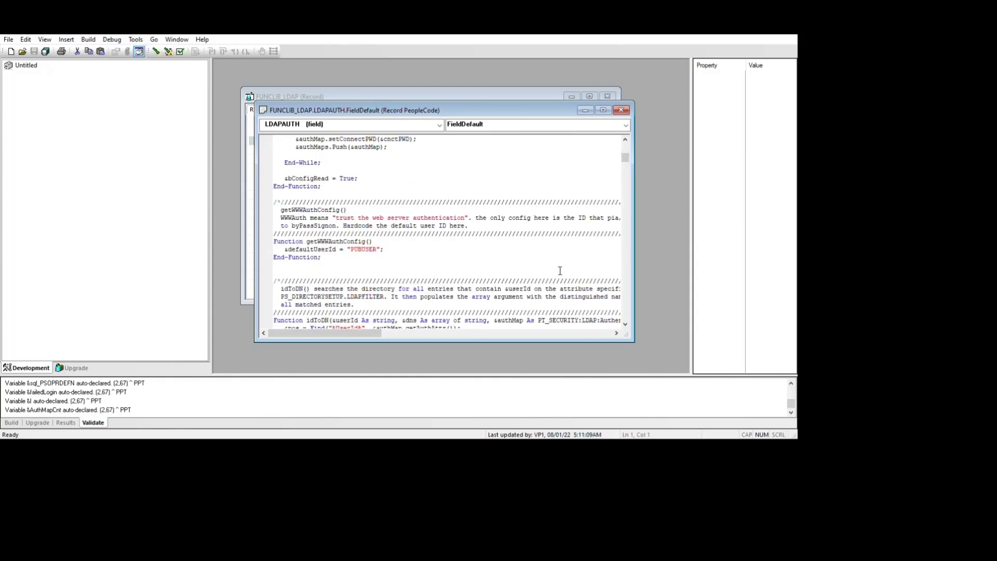
Set the default user ID in the getWWWAuthConfig function to PSPUBUSER
double_click(365, 249)
type("PSS")
type("UBUSER")
Locate the OAMSSO_AUTHENTICATION function and select its line that reads &userID from the PS_SSO_UID request header
left_click_drag(626, 158, 626, 315)
scroll(546, 246, "up", 5)
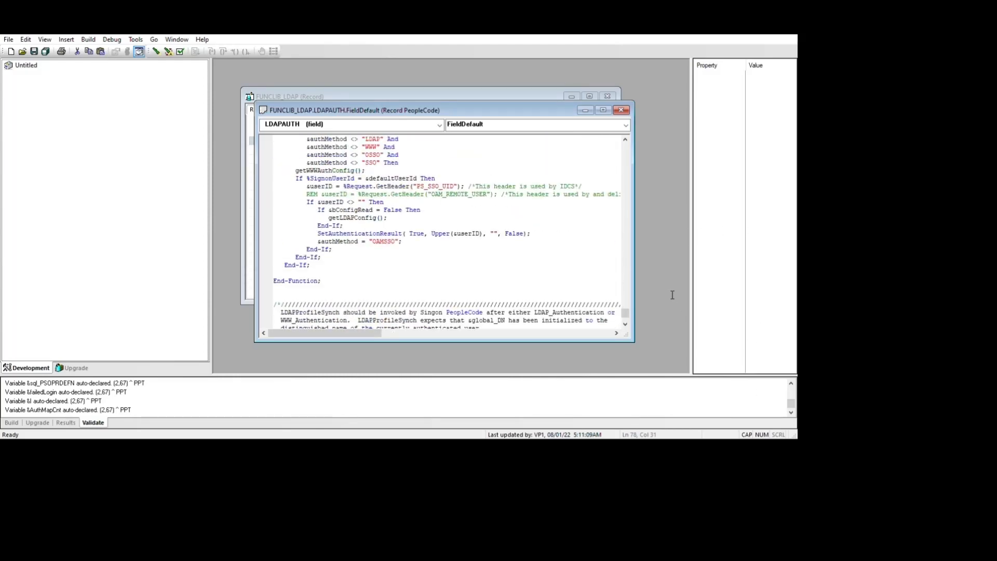
triple_click(543, 210)
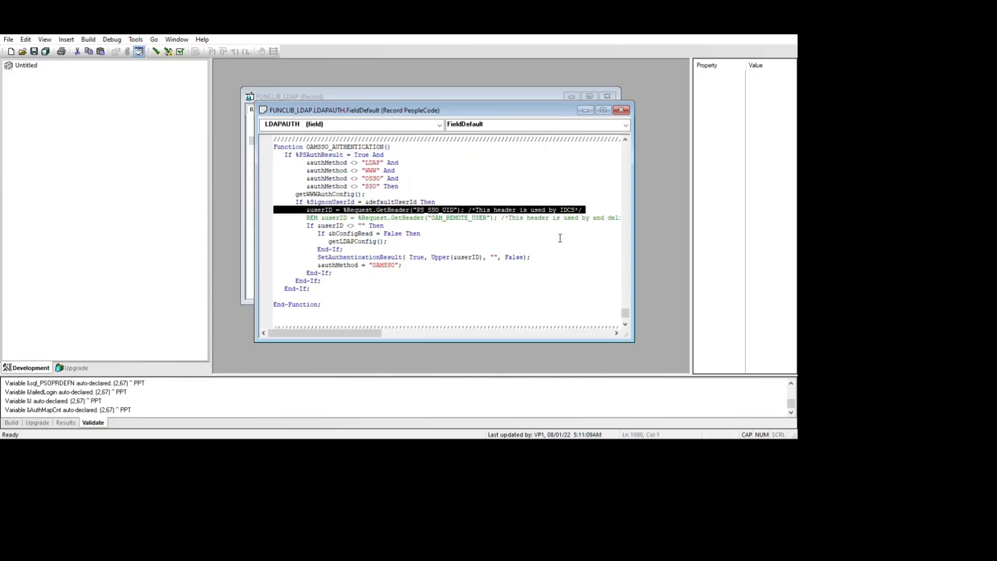
double_click(574, 202)
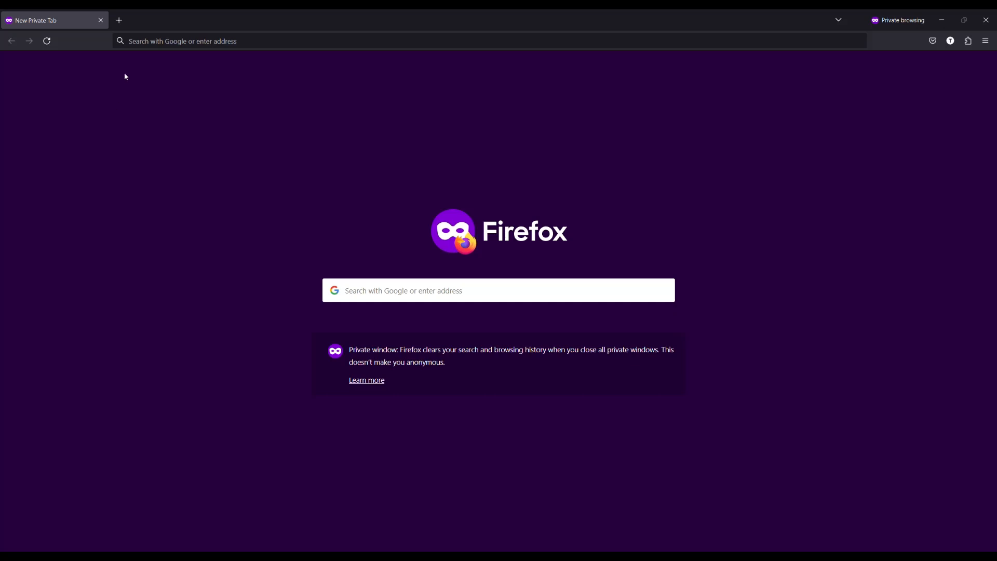
Switch to a Firefox private window and open the Okta sign-in page at dev-9918609.okta.com
key("ctrl+l")
key("ctrl+v")
key("Return")
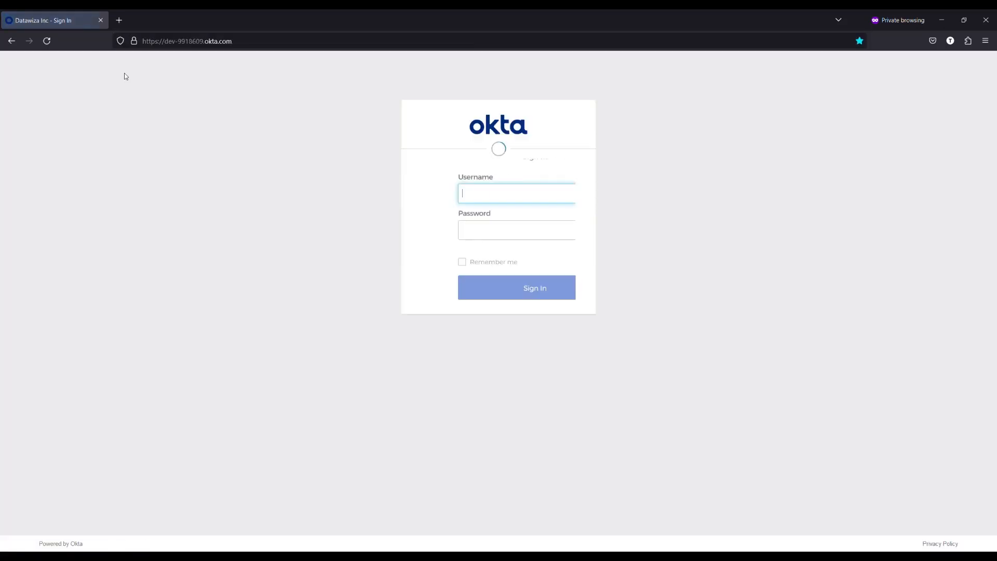
Submit the test user's Okta username and password, and send an Okta Verify push for the second factor
left_click(487, 237)
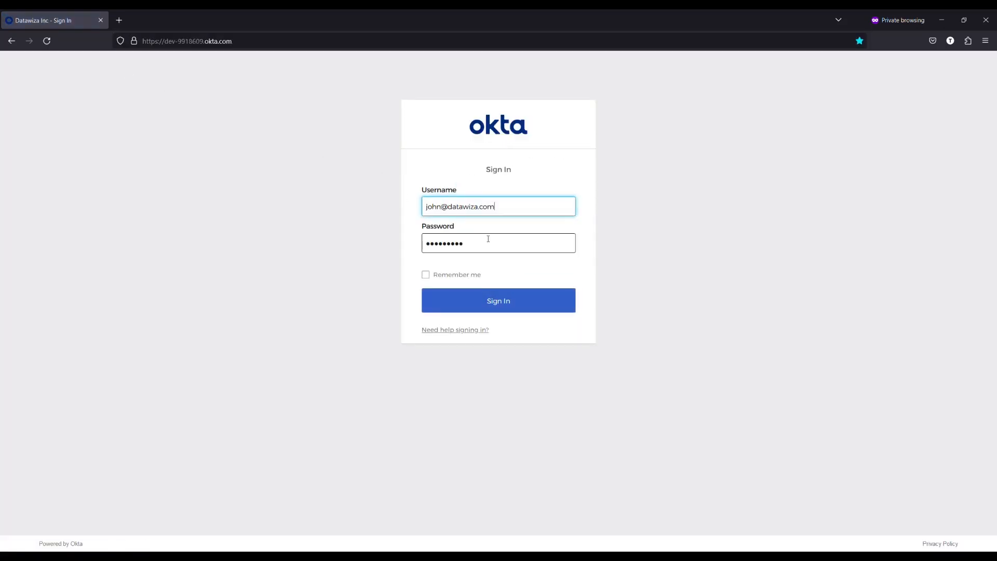
left_click(493, 304)
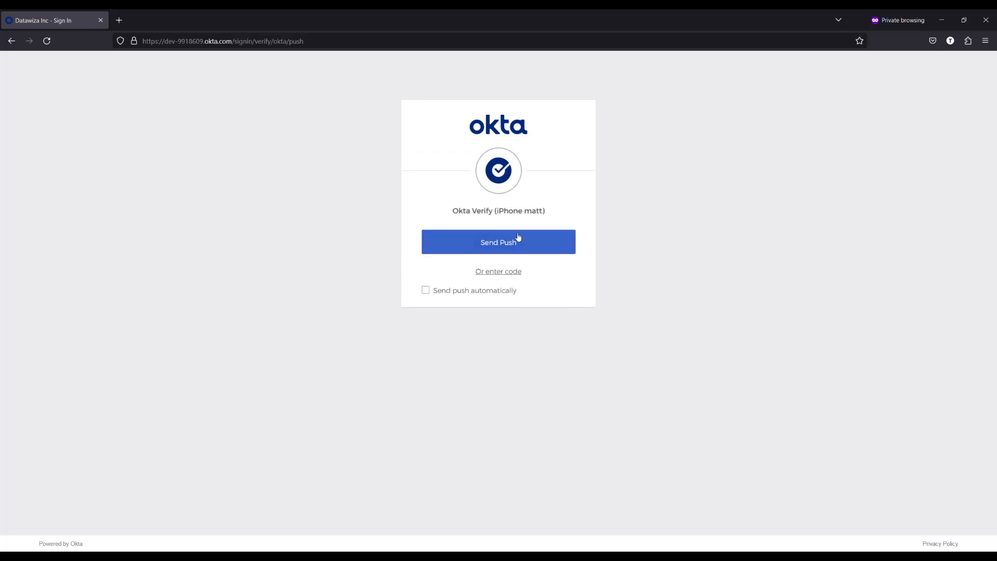
left_click(505, 248)
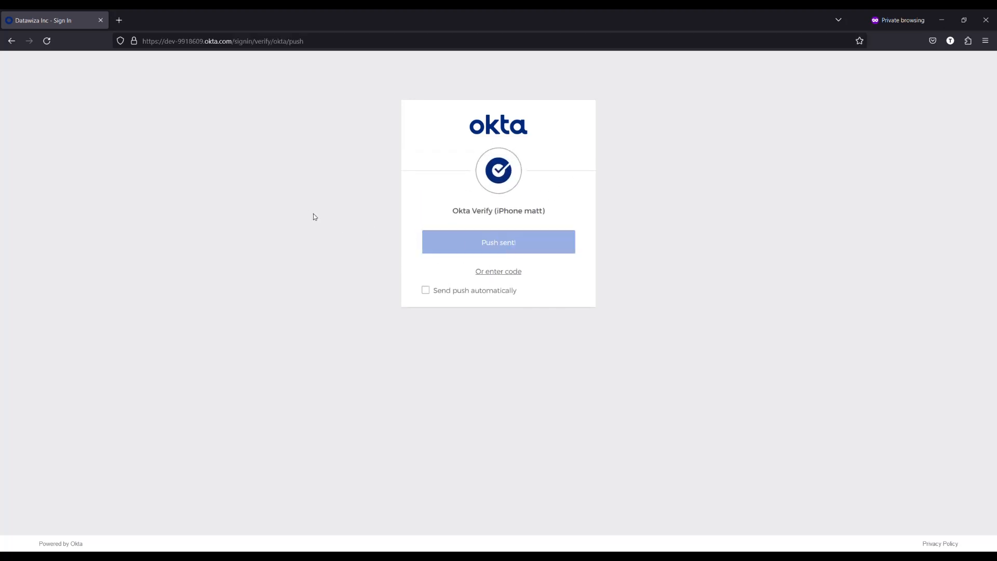